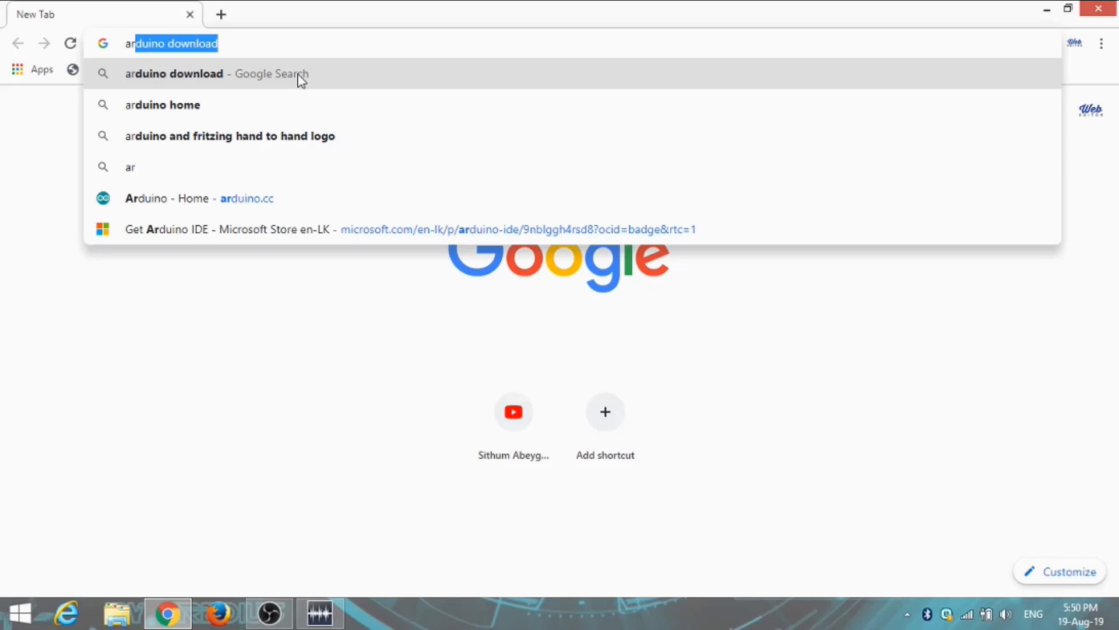
Search for "arduino download" and download the Arduino 1.8.9 Windows installer from arduino.cc without contributing
{"action": "left_click", "coordinate": [290, 82]}
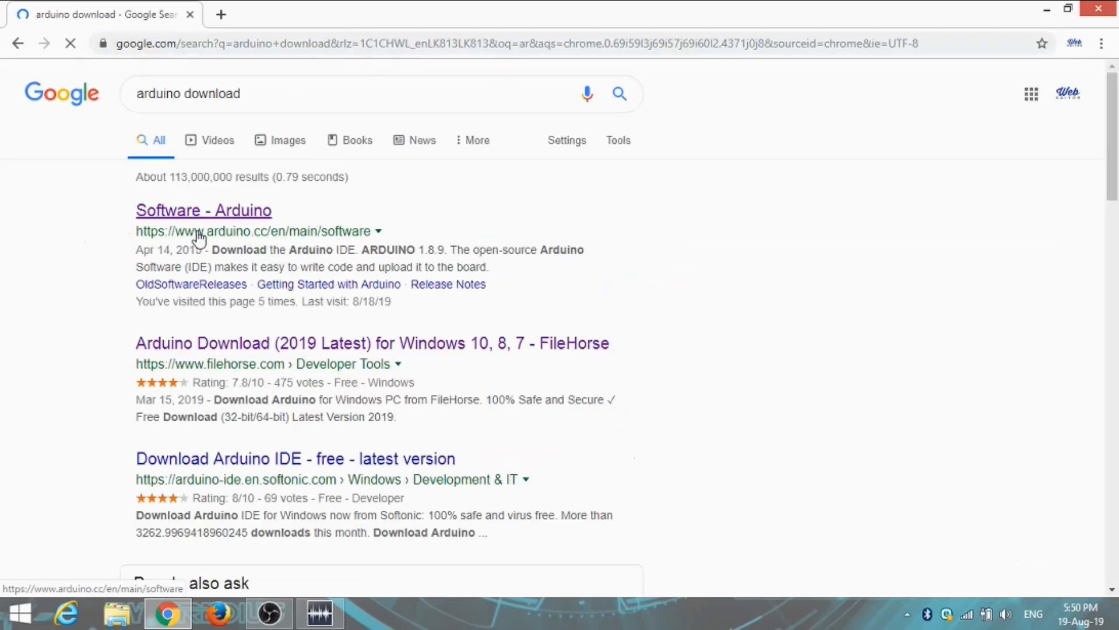
{"action": "left_click", "coordinate": [245, 214]}
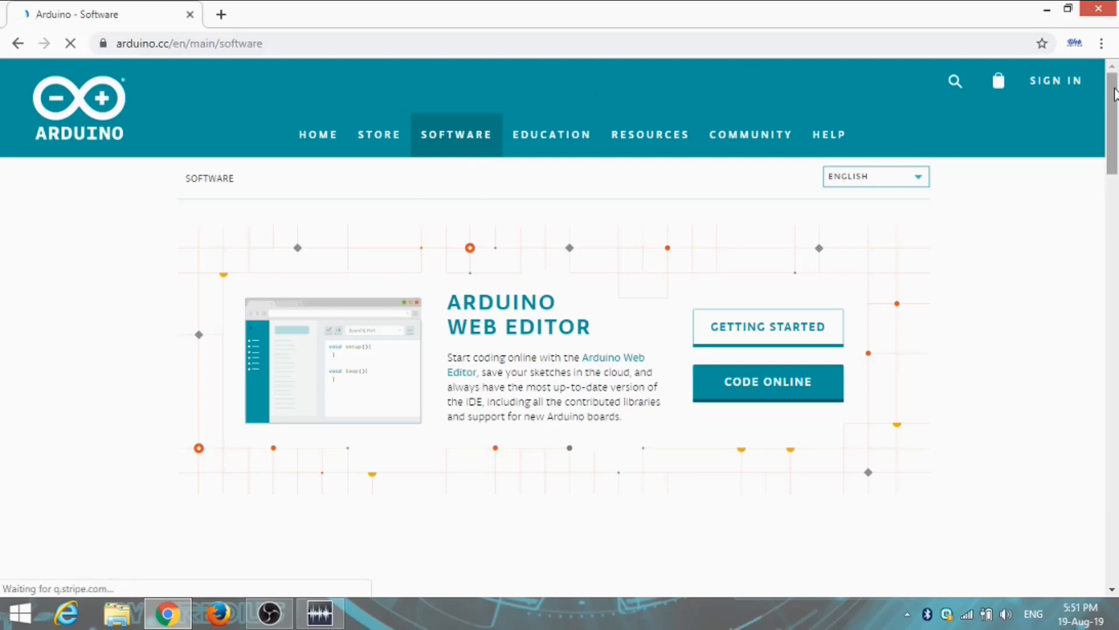
{"action": "left_click_drag", "start_coordinate": [1115, 93], "coordinate": [1116, 186]}
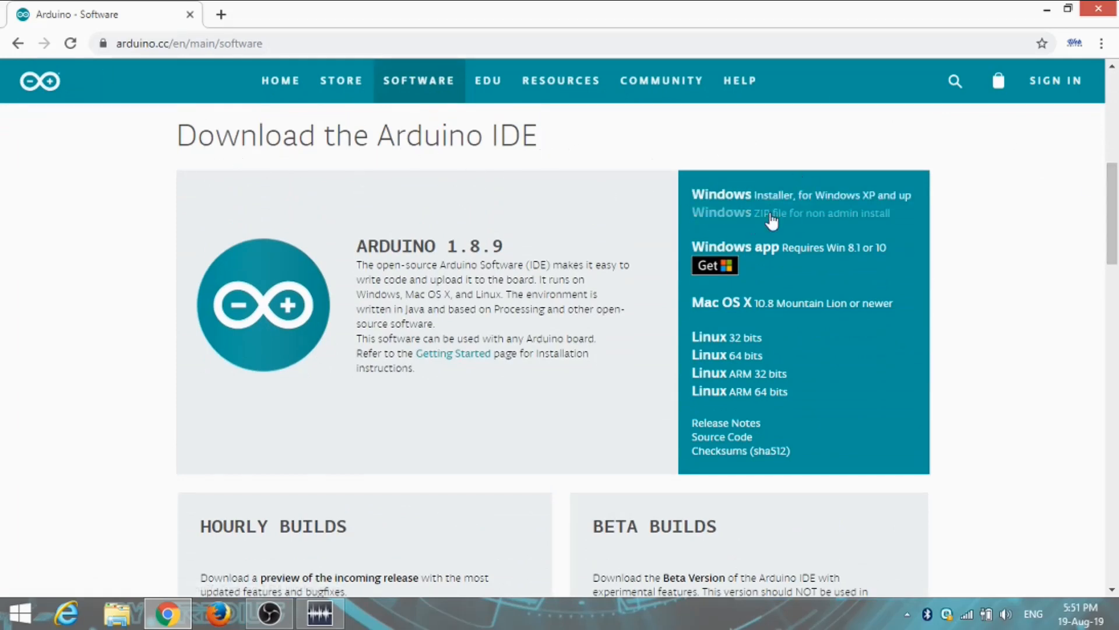
{"action": "left_click", "coordinate": [804, 201]}
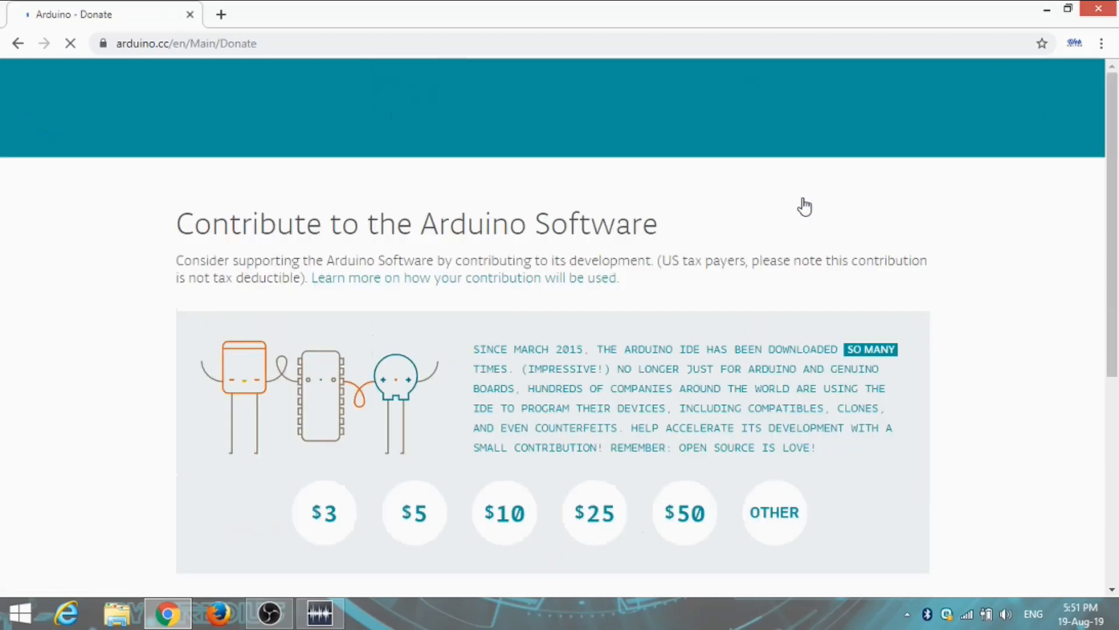
{"action": "scroll", "coordinate": [995, 243], "scroll_direction": "down", "scroll_amount": 3}
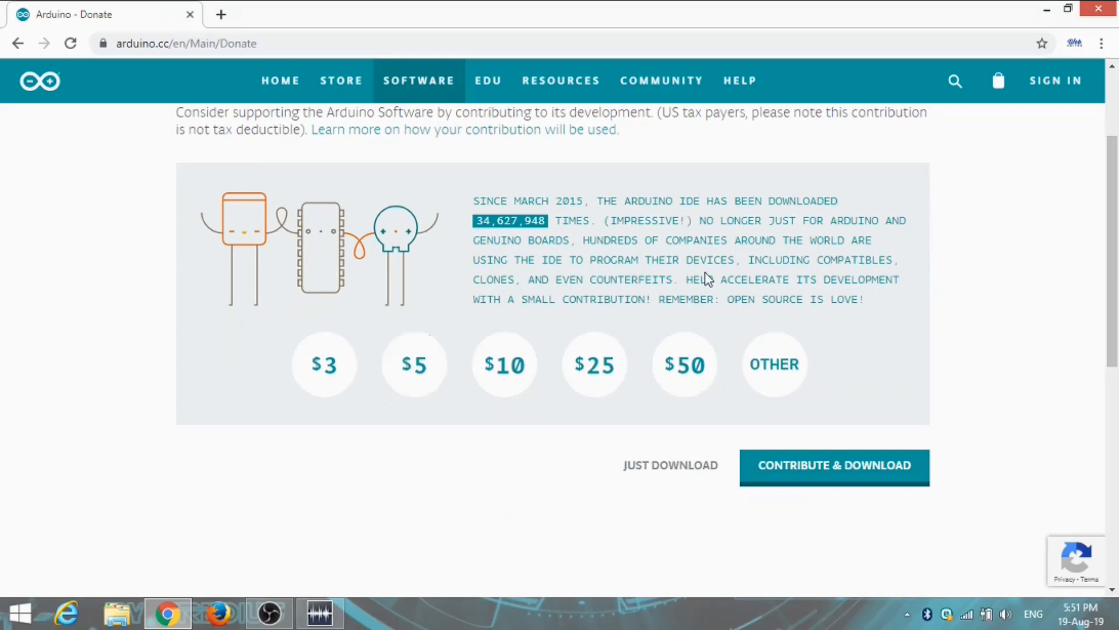
{"action": "left_click", "coordinate": [674, 472]}
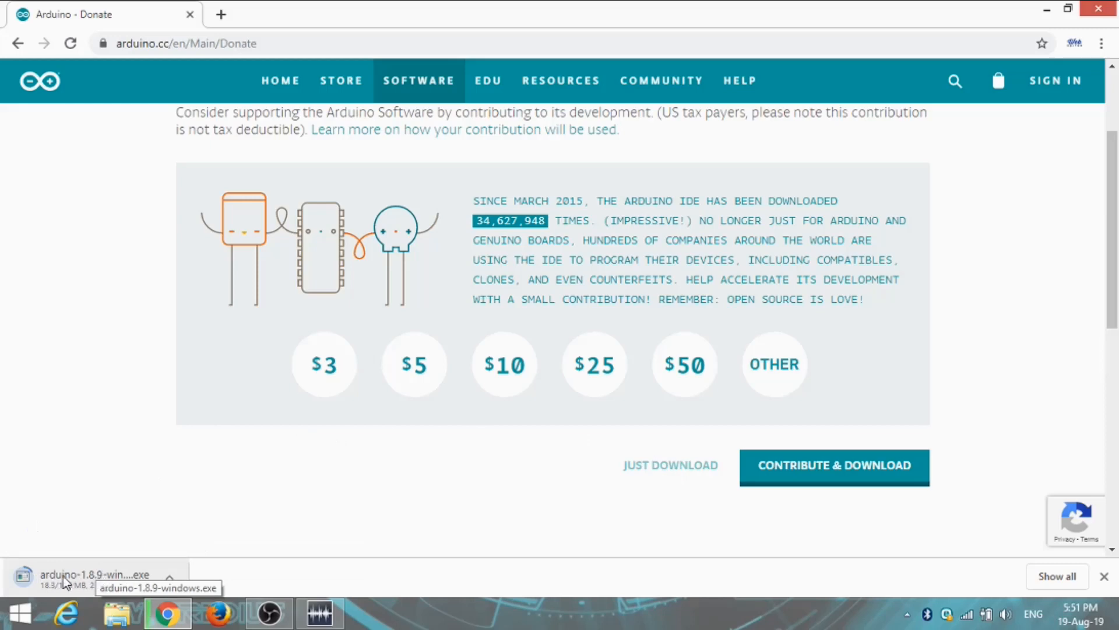
Search Google for "fritzing download" in a new browser tab
{"action": "left_click", "coordinate": [222, 15]}
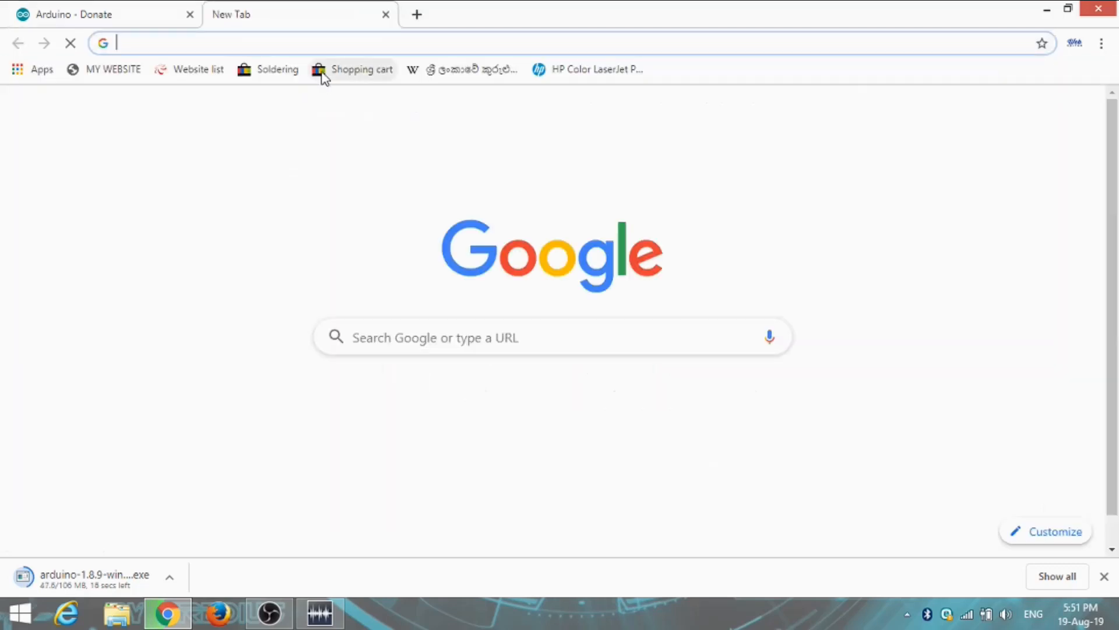
{"action": "left_click", "coordinate": [431, 337]}
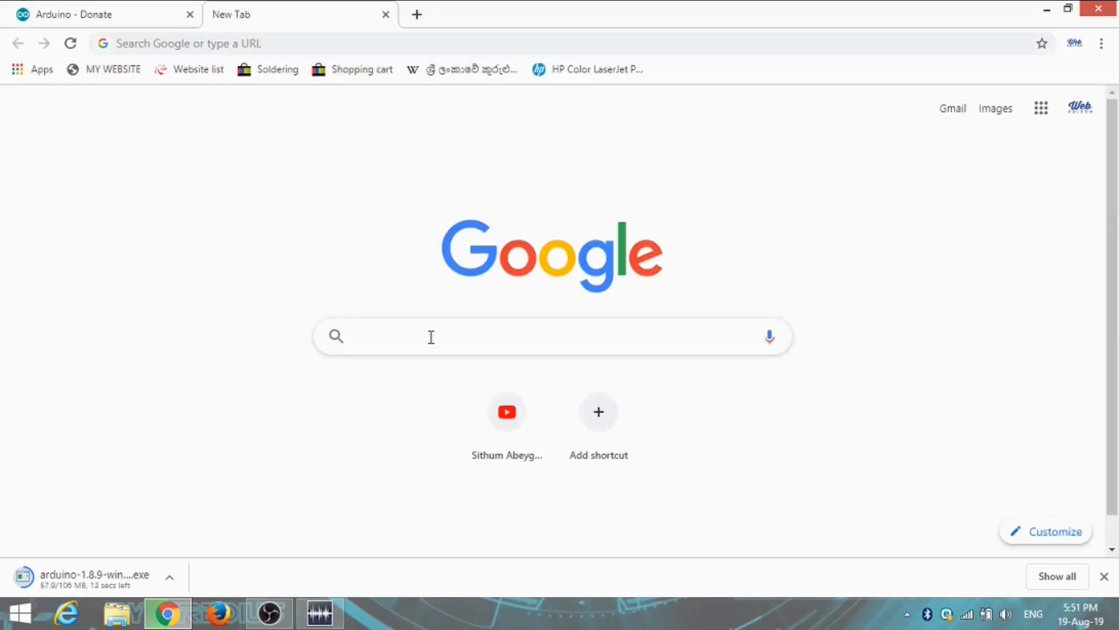
{"action": "type", "text": "fri"}
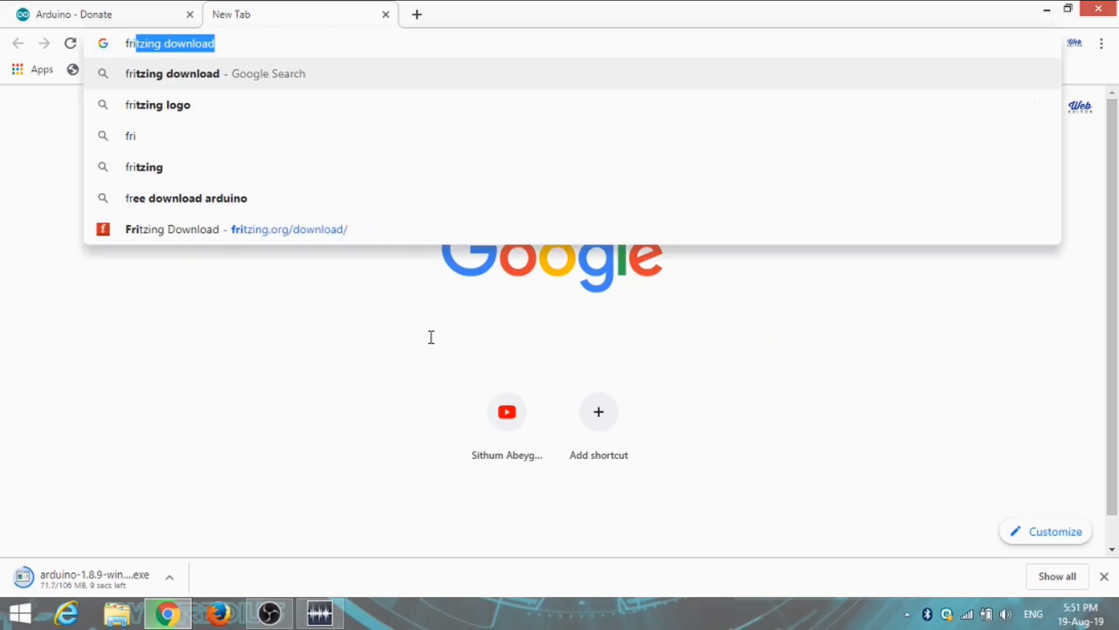
{"action": "type", "text": "t"}
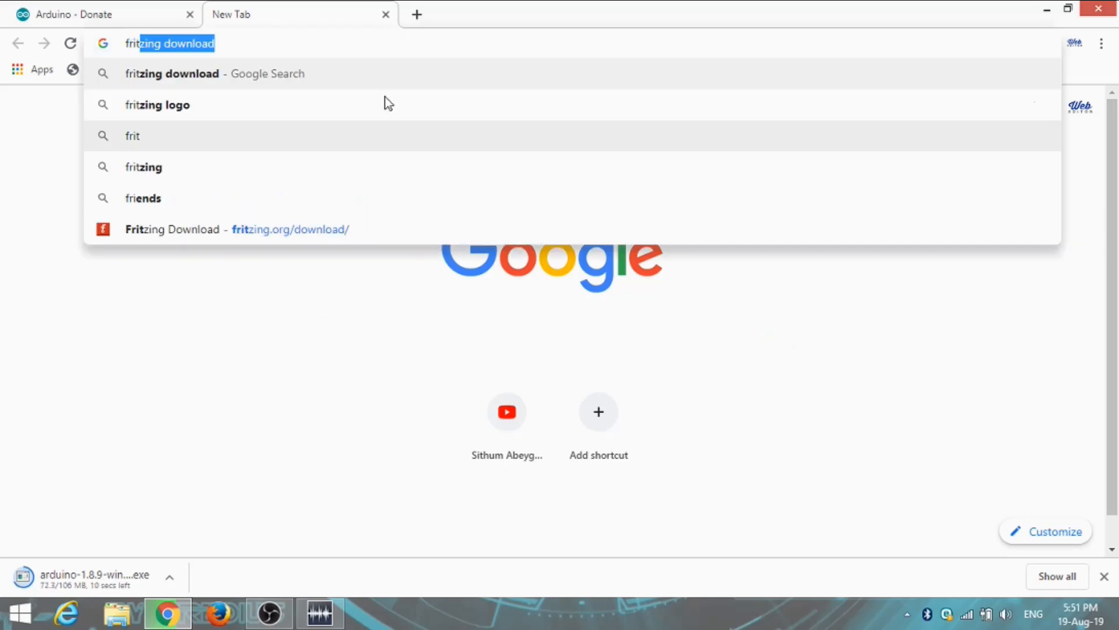
{"action": "left_click", "coordinate": [354, 80]}
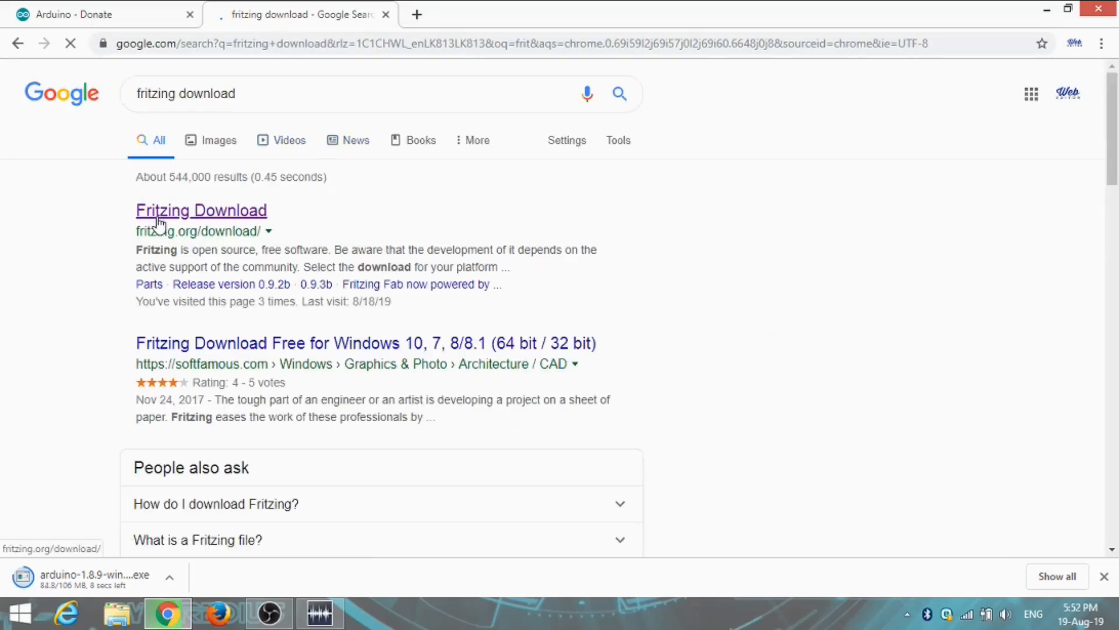
Open the fritzing.org download page and download the Windows 64 bit version of Fritzing 0.9.3b
{"action": "left_click", "coordinate": [166, 209]}
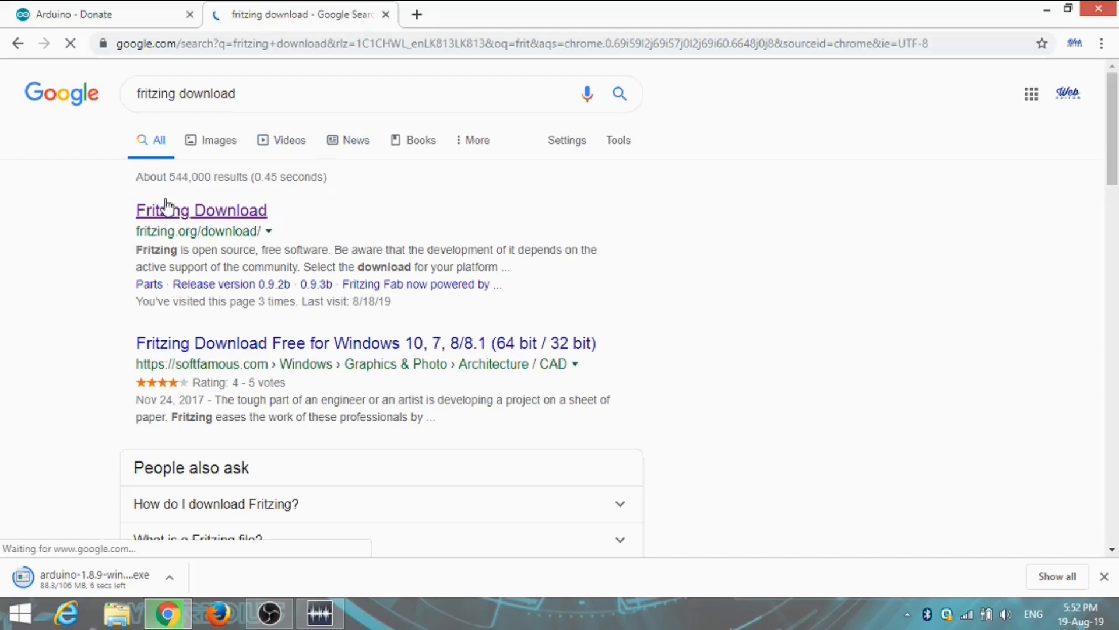
{"action": "left_click", "coordinate": [227, 214]}
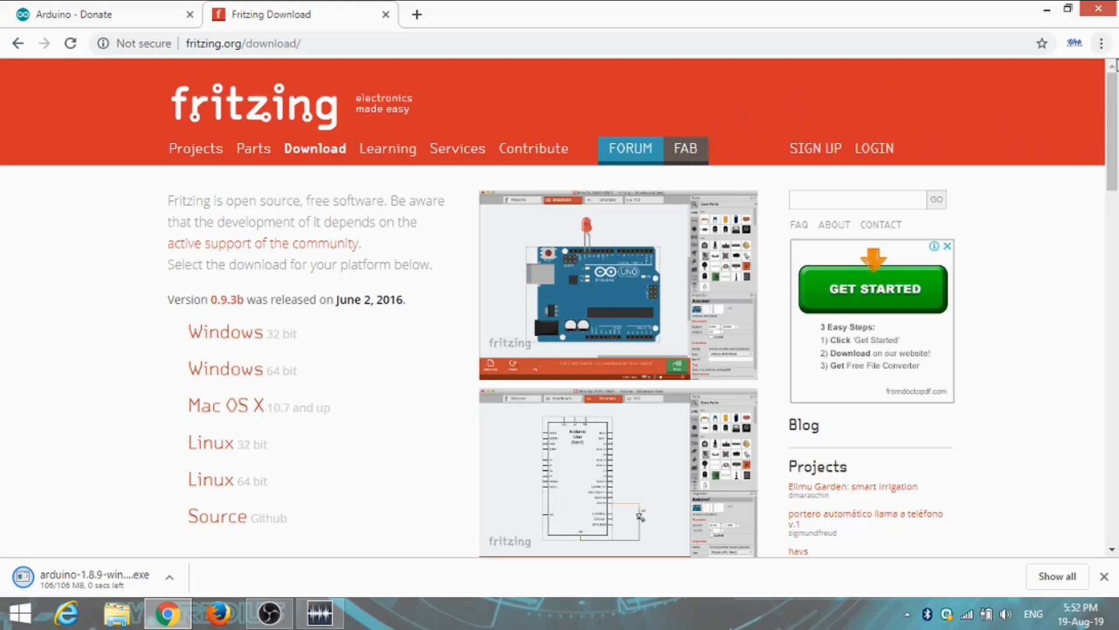
{"action": "left_click_drag", "start_coordinate": [1114, 98], "coordinate": [1115, 135]}
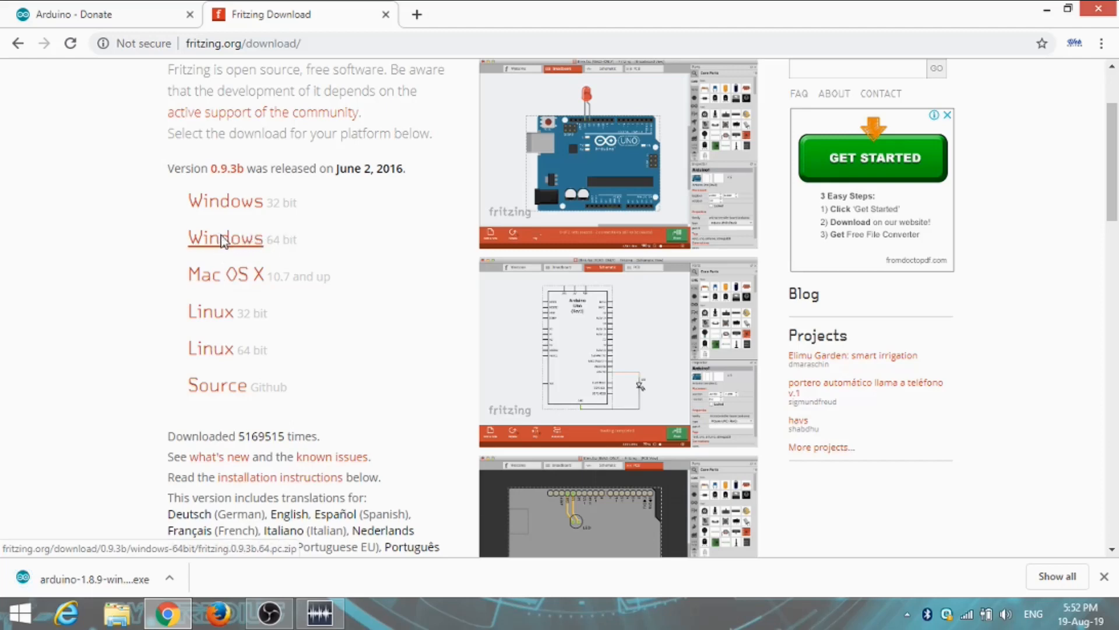
{"action": "left_click", "coordinate": [224, 240]}
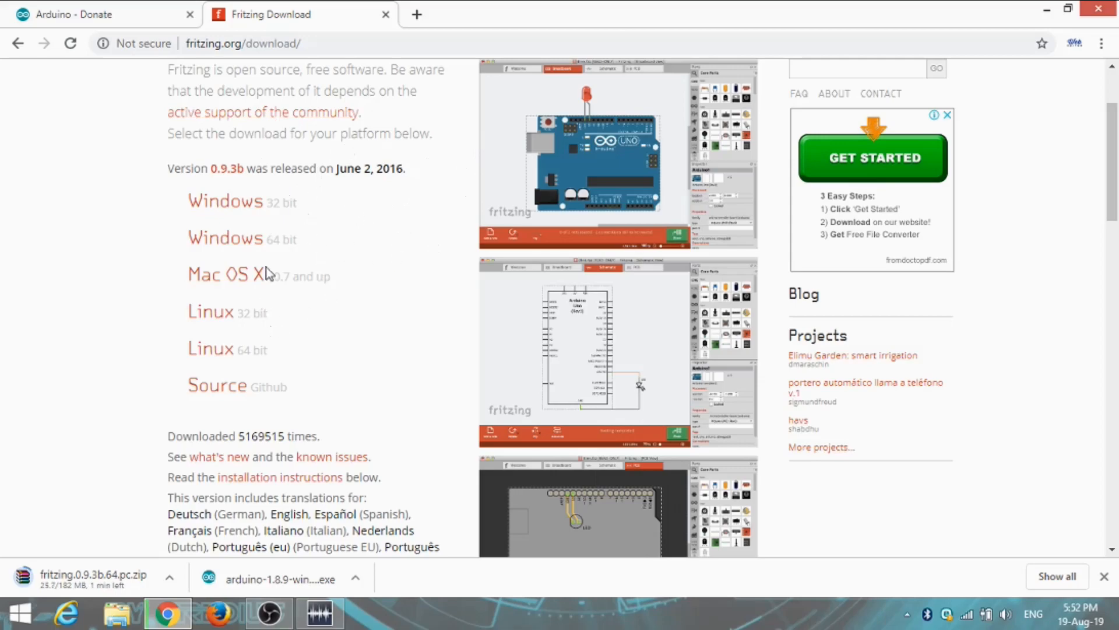
Minimise the browser and open the computer's system properties from This PC to check the system type
{"action": "left_click", "coordinate": [1048, 8]}
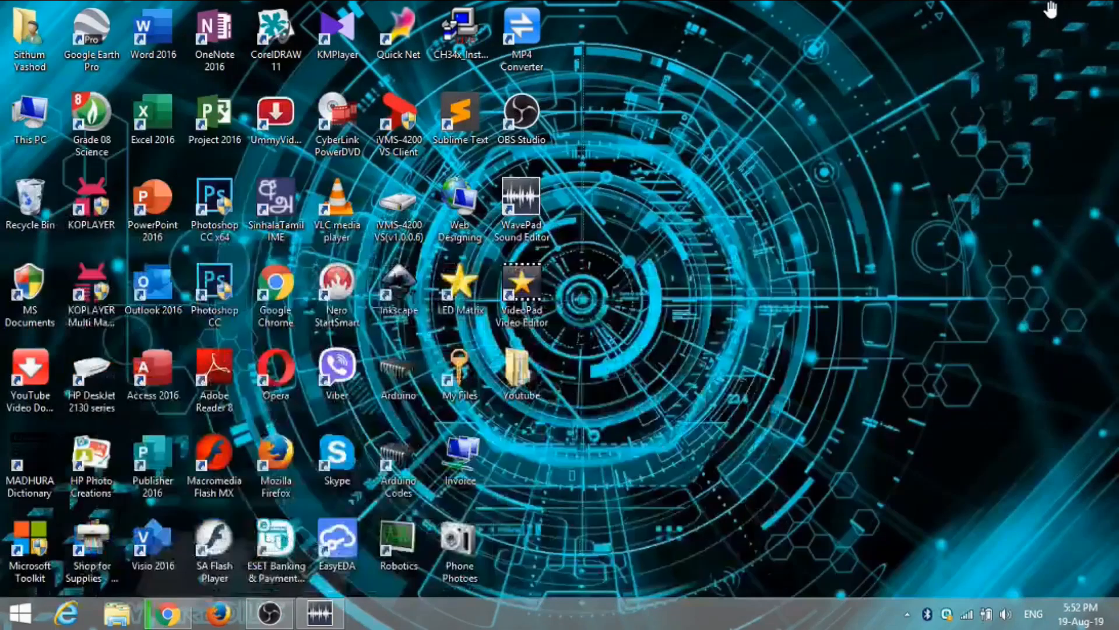
{"action": "double_click", "coordinate": [36, 121]}
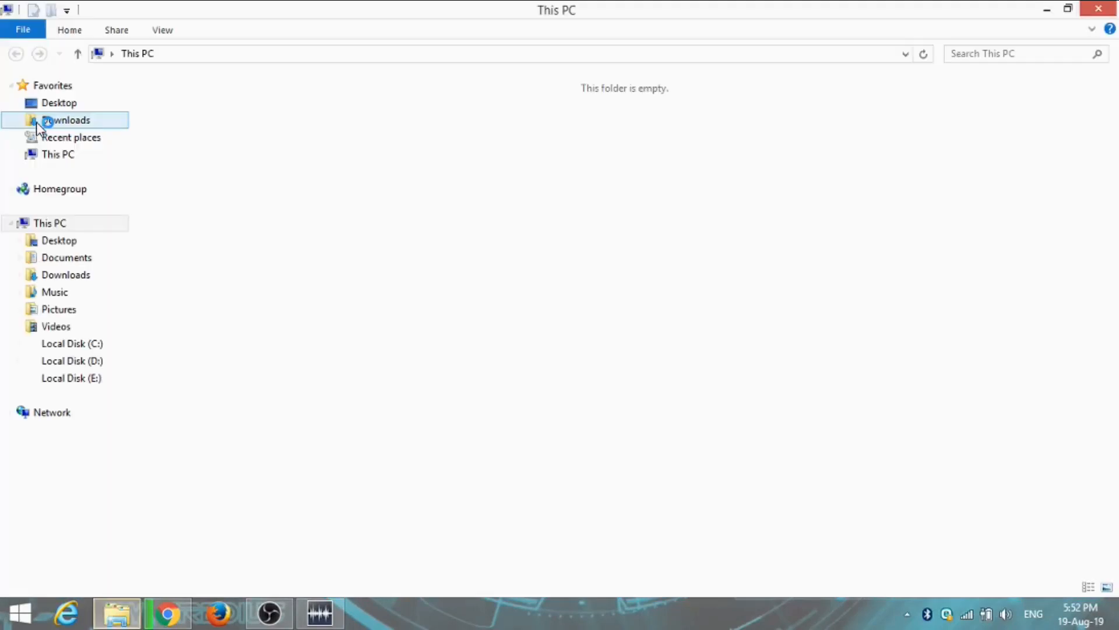
{"action": "left_click", "coordinate": [36, 11]}
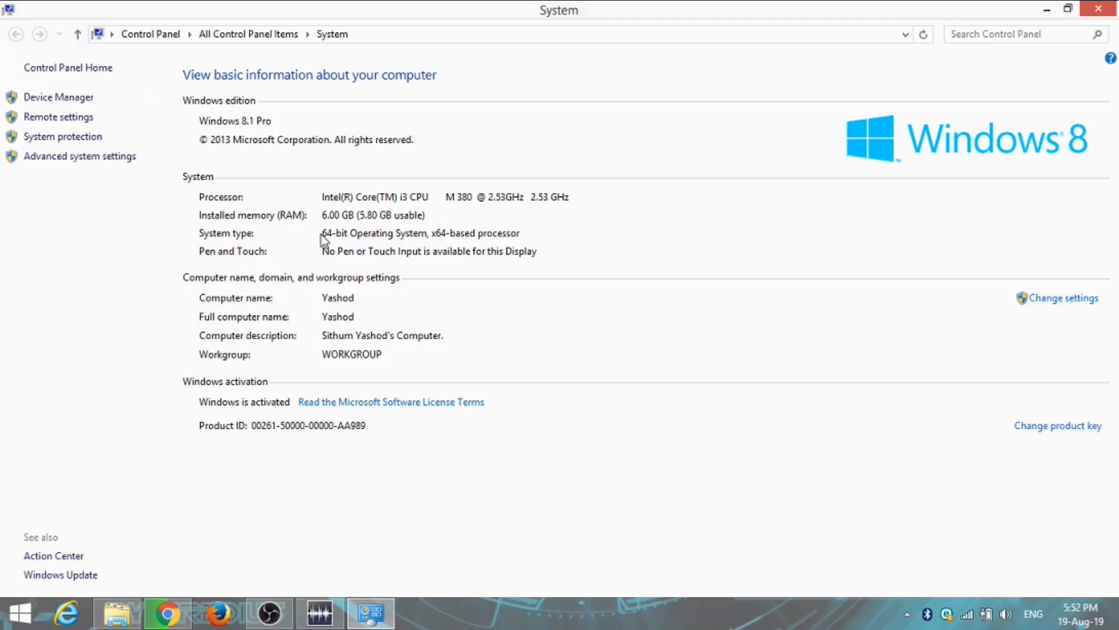
Switch back to Chrome and look through the Fritzing download page
{"action": "left_click", "coordinate": [167, 612]}
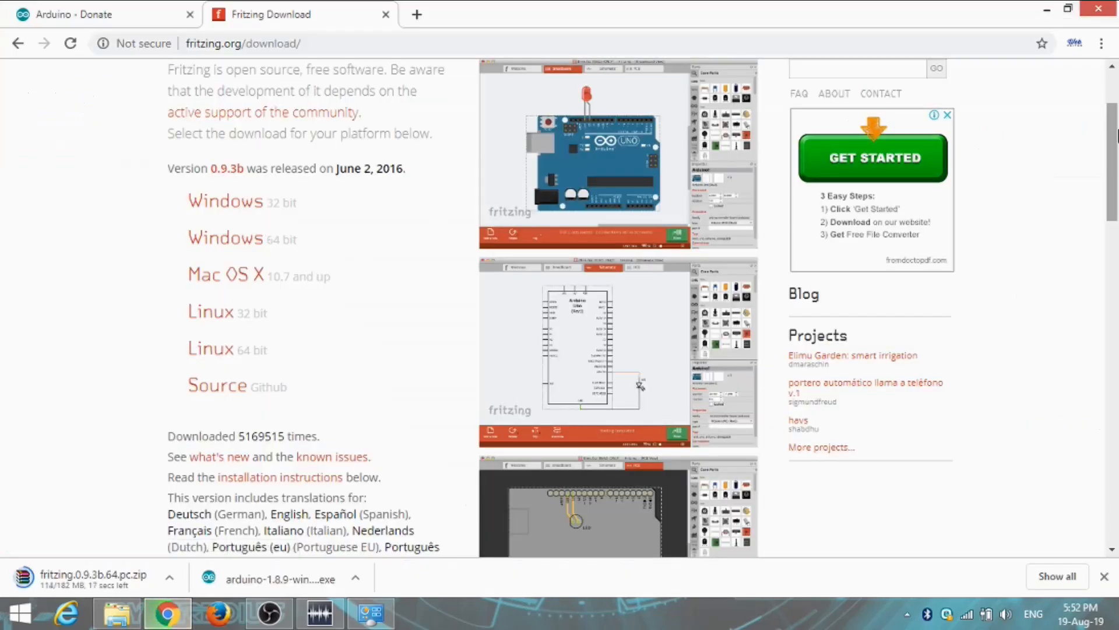
{"action": "scroll", "coordinate": [1116, 163], "scroll_direction": "down", "scroll_amount": 2}
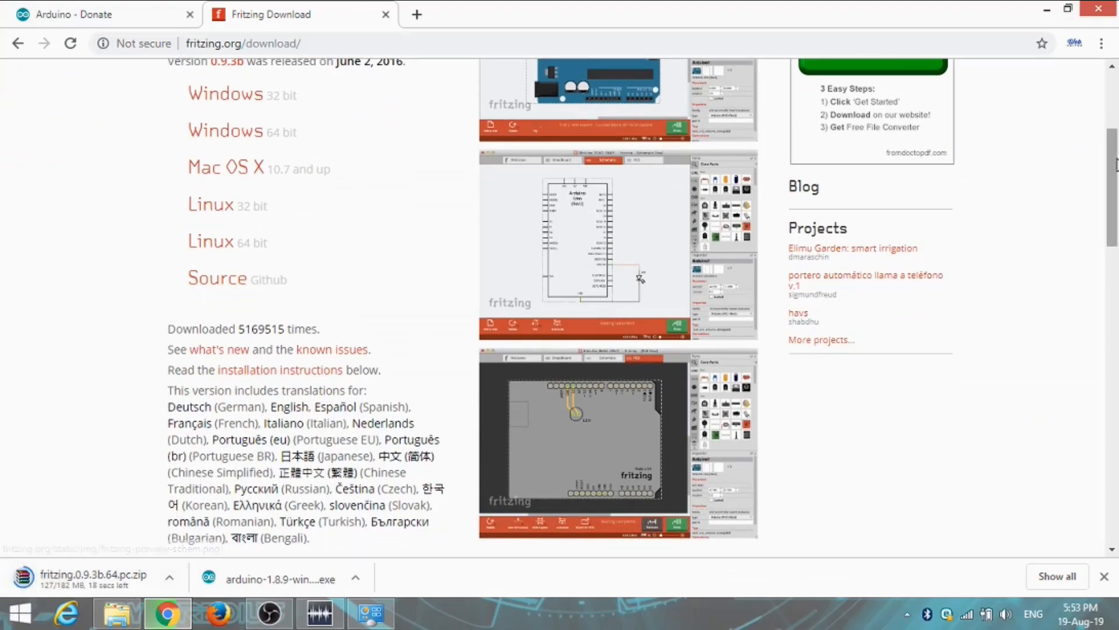
{"action": "scroll", "coordinate": [1117, 204], "scroll_direction": "down", "scroll_amount": 2}
{"action": "left_click_drag", "start_coordinate": [1118, 217], "coordinate": [1111, 90]}
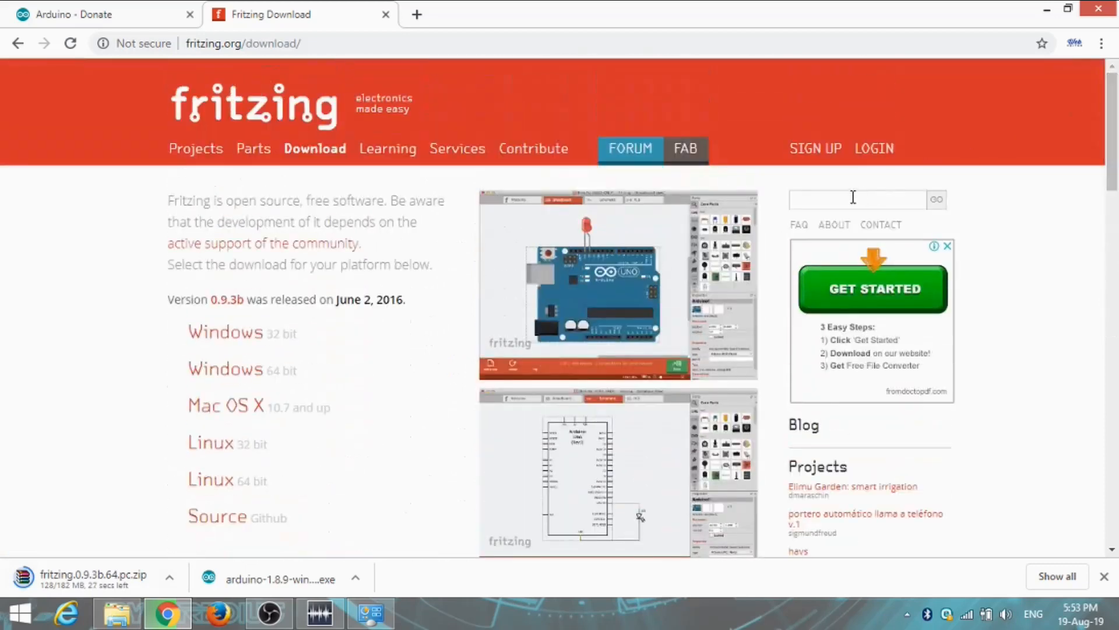
View the Fritzing login page with its username and password fields, and return to the download page
{"action": "left_click", "coordinate": [875, 159]}
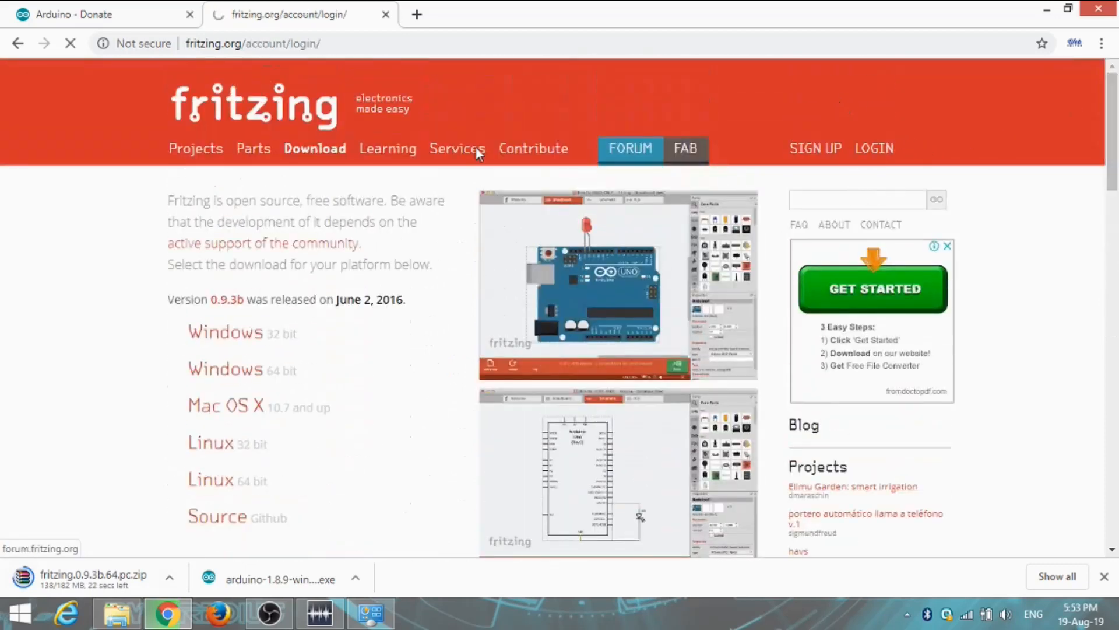
{"action": "left_click", "coordinate": [373, 290]}
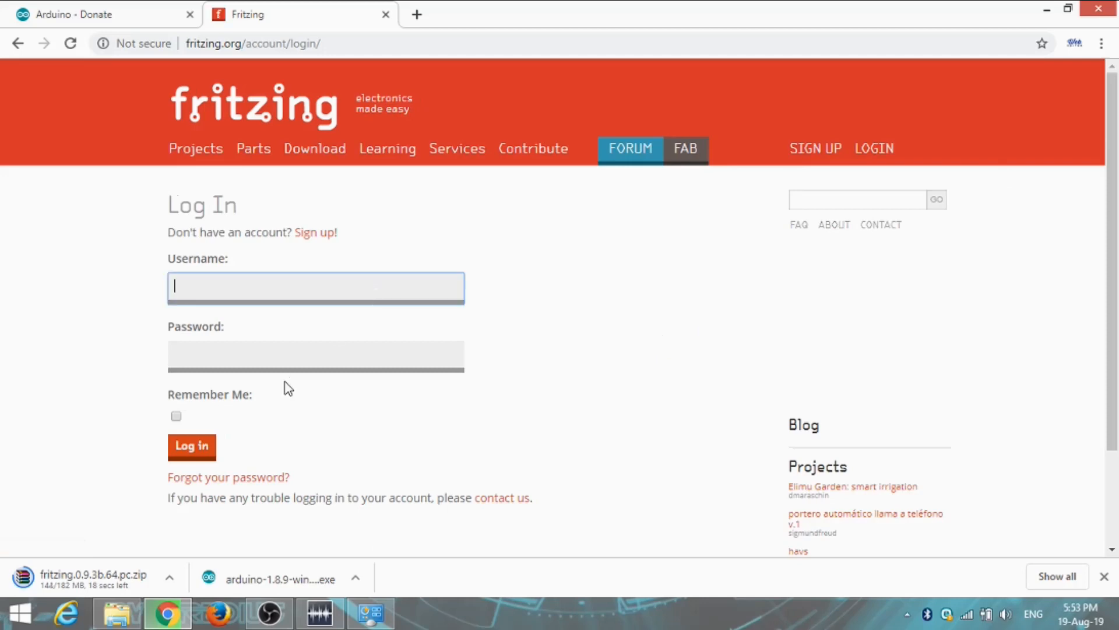
{"action": "left_click", "coordinate": [285, 363]}
{"action": "left_click", "coordinate": [278, 289]}
{"action": "scroll", "coordinate": [1116, 255], "scroll_direction": "down", "scroll_amount": 2}
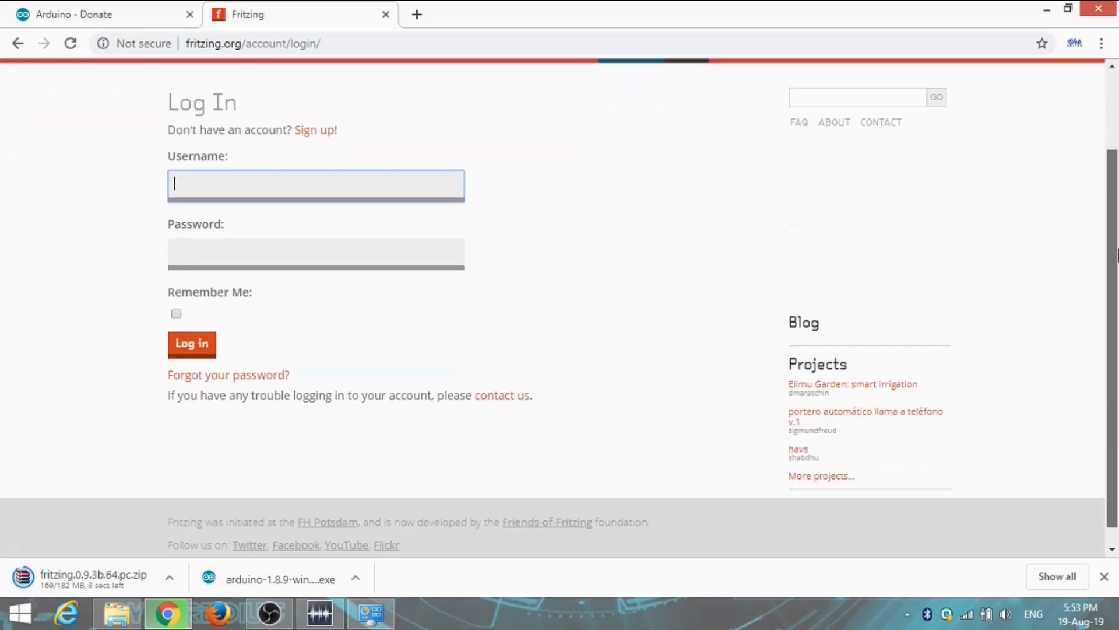
{"action": "scroll", "coordinate": [1116, 255], "scroll_direction": "up", "scroll_amount": 2}
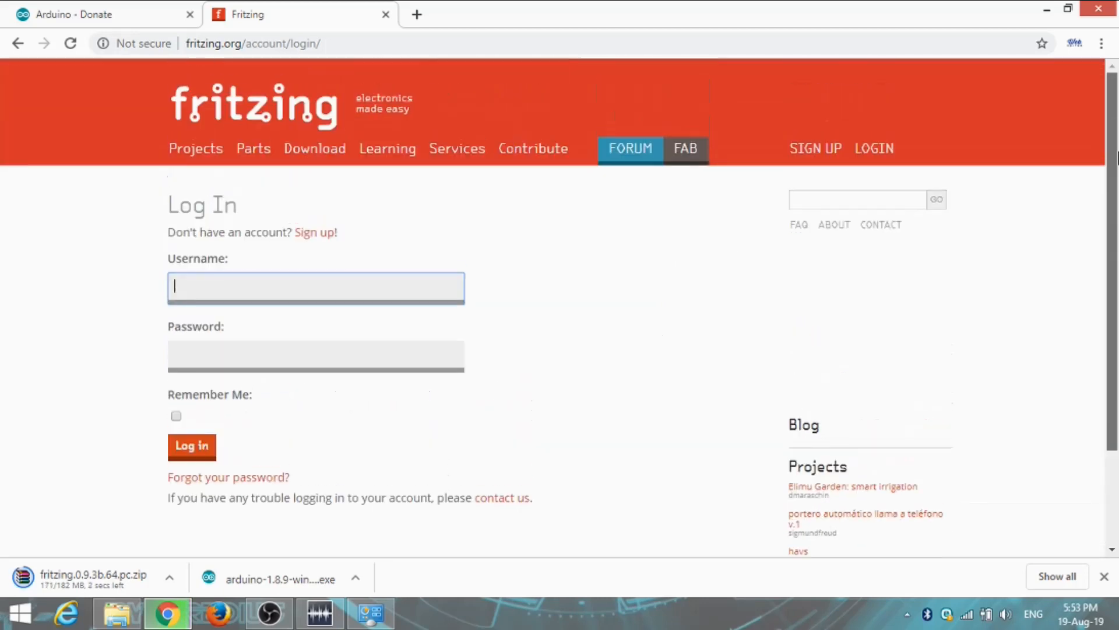
{"action": "left_click", "coordinate": [16, 43]}
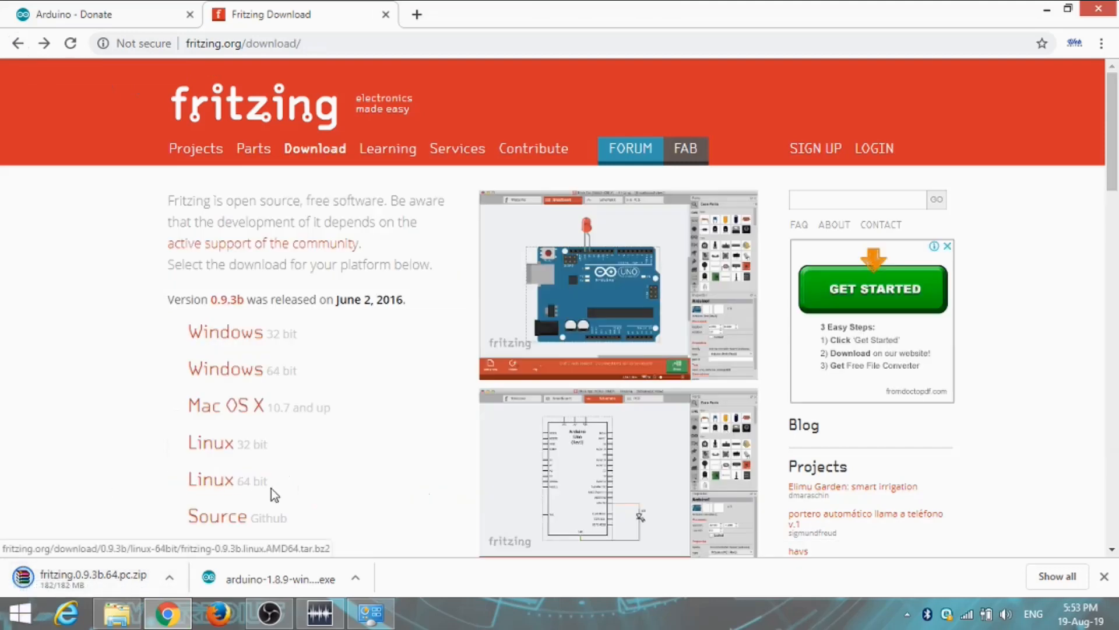
Close the browser and the system information window, and minimise the This PC window to show the desktop
{"action": "left_click", "coordinate": [96, 575]}
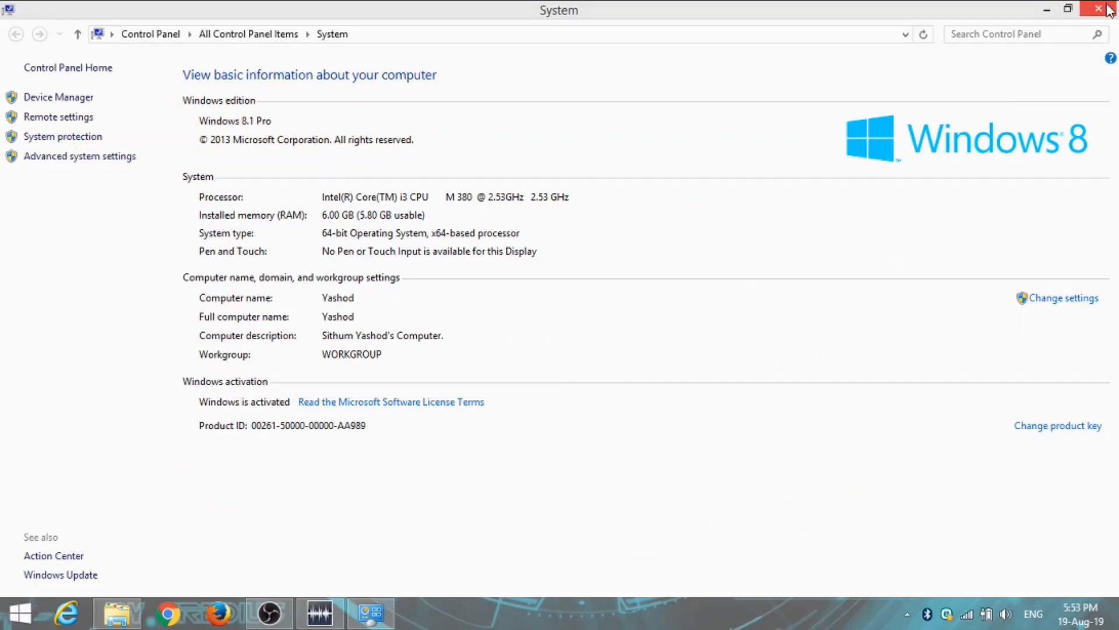
{"action": "left_click", "coordinate": [1108, 10]}
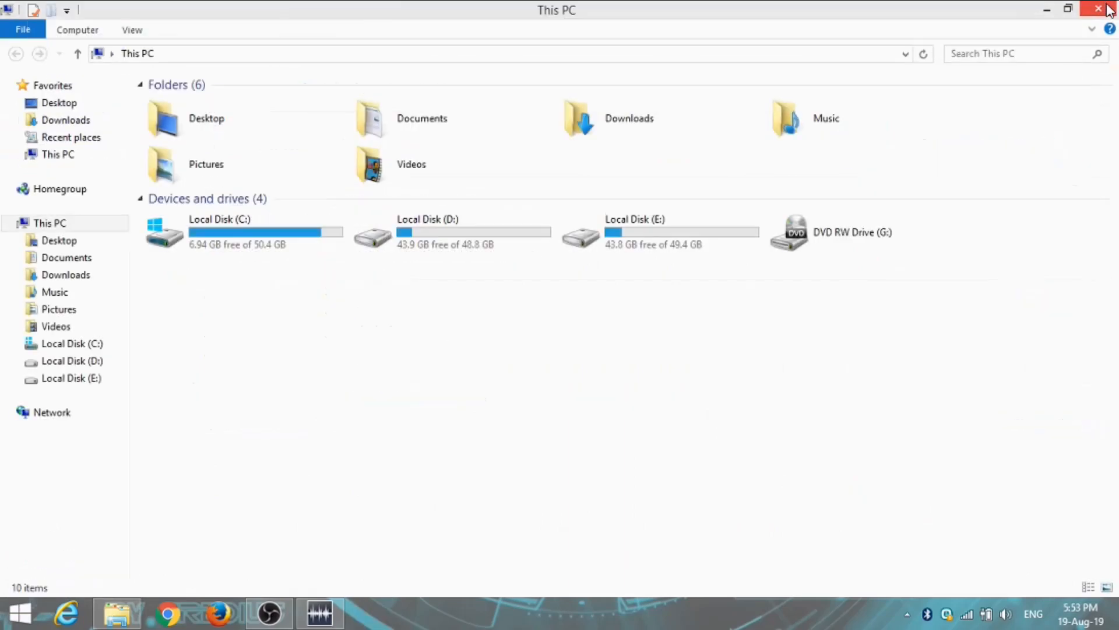
{"action": "left_click", "coordinate": [1050, 17]}
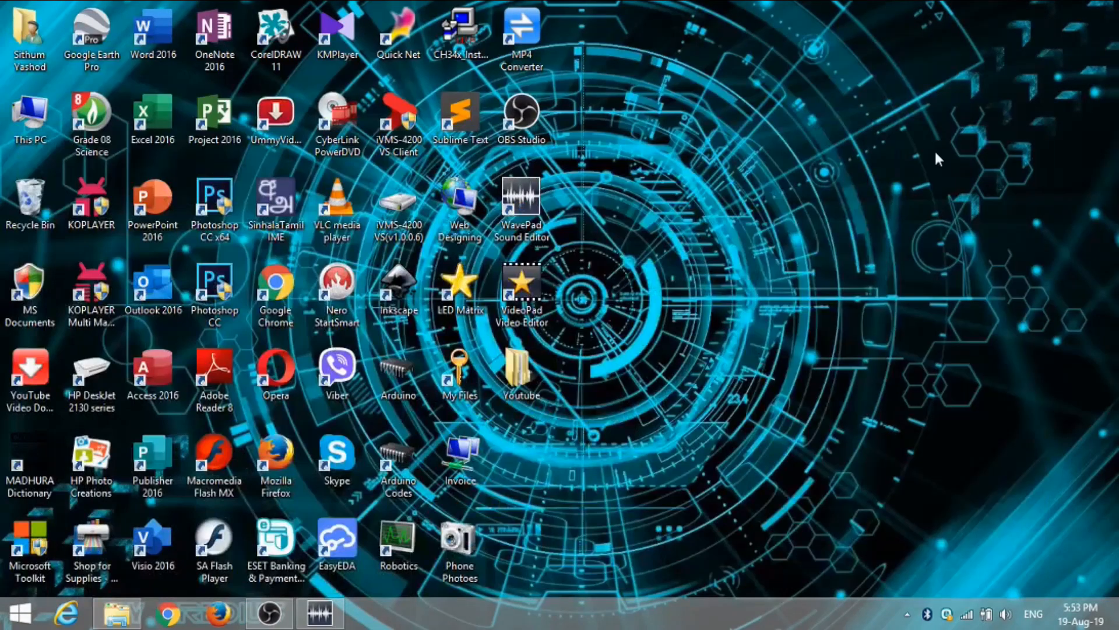
Open This PC in a maximised window and go to the Downloads folder
{"action": "double_click", "coordinate": [57, 120]}
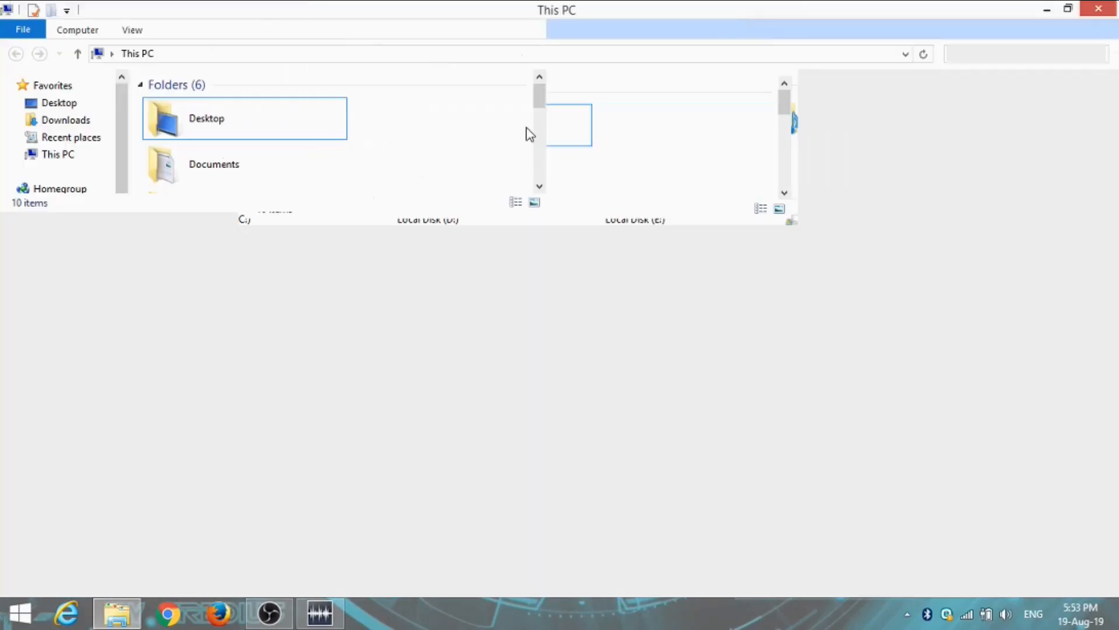
{"action": "left_click", "coordinate": [744, 10]}
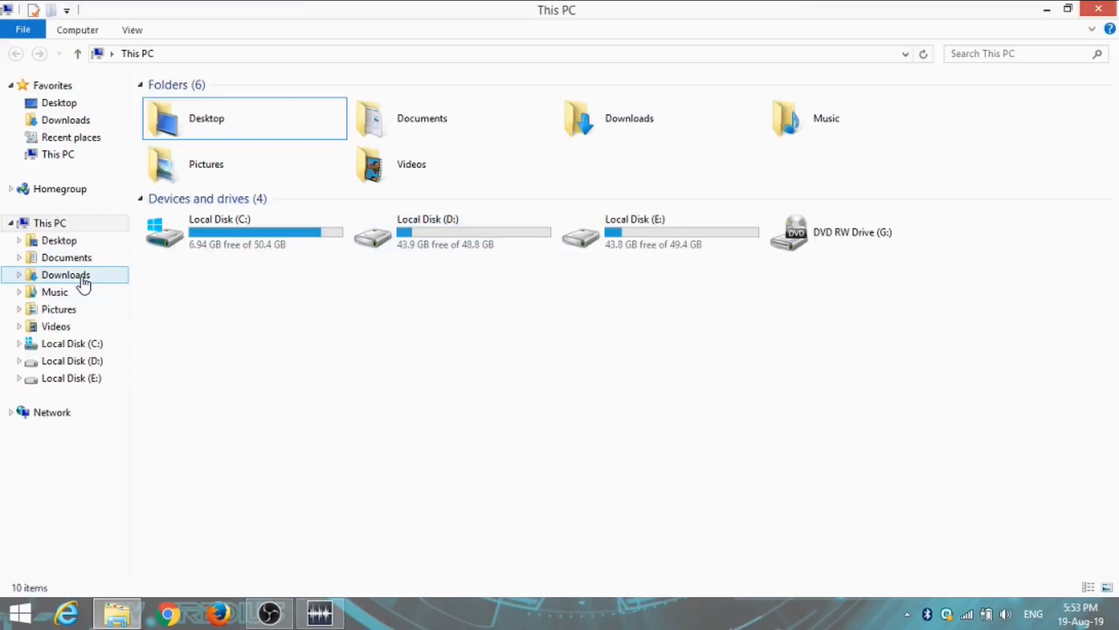
{"action": "left_click", "coordinate": [66, 275]}
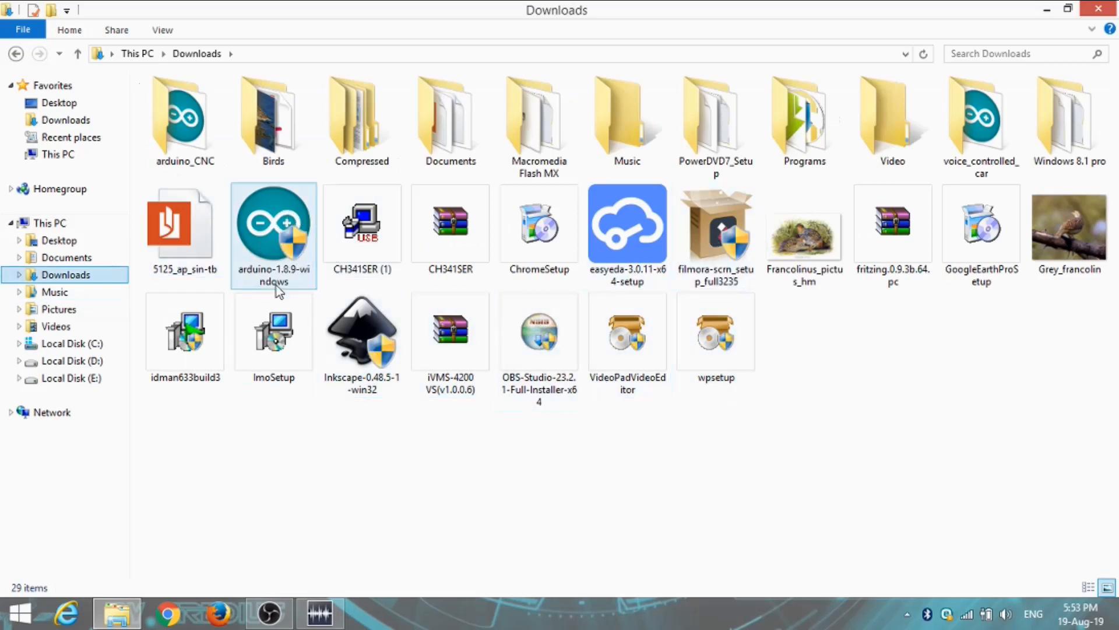
Run the arduino-1.8.9-windows installer, accept the licence, and install all components to C:\Program Files (x86)\Arduino
{"action": "left_click", "coordinate": [284, 239]}
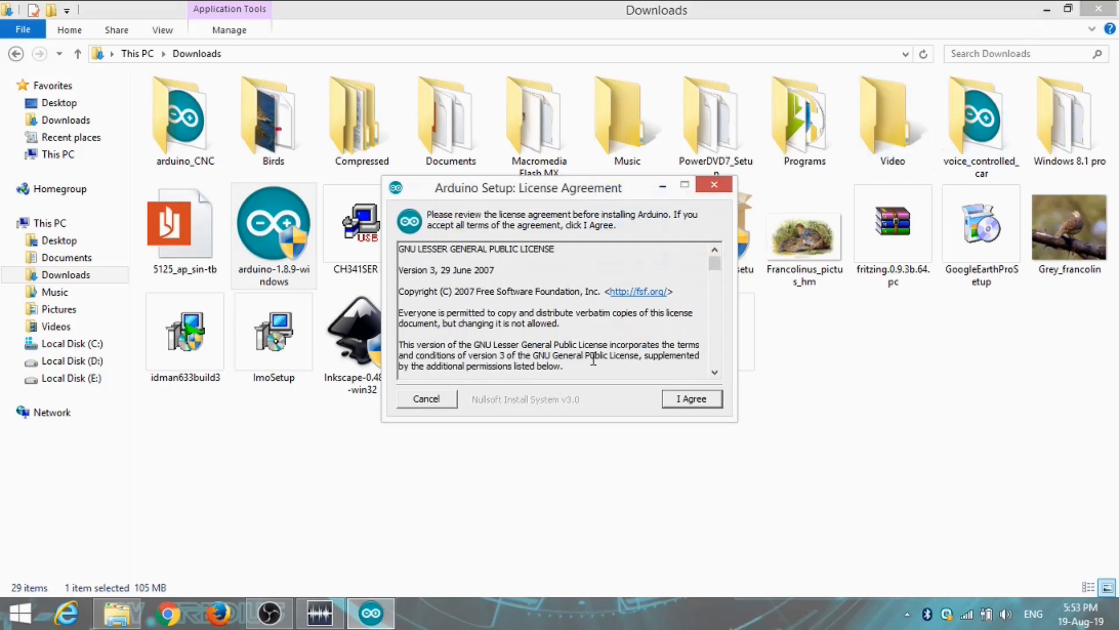
{"action": "left_click", "coordinate": [685, 400]}
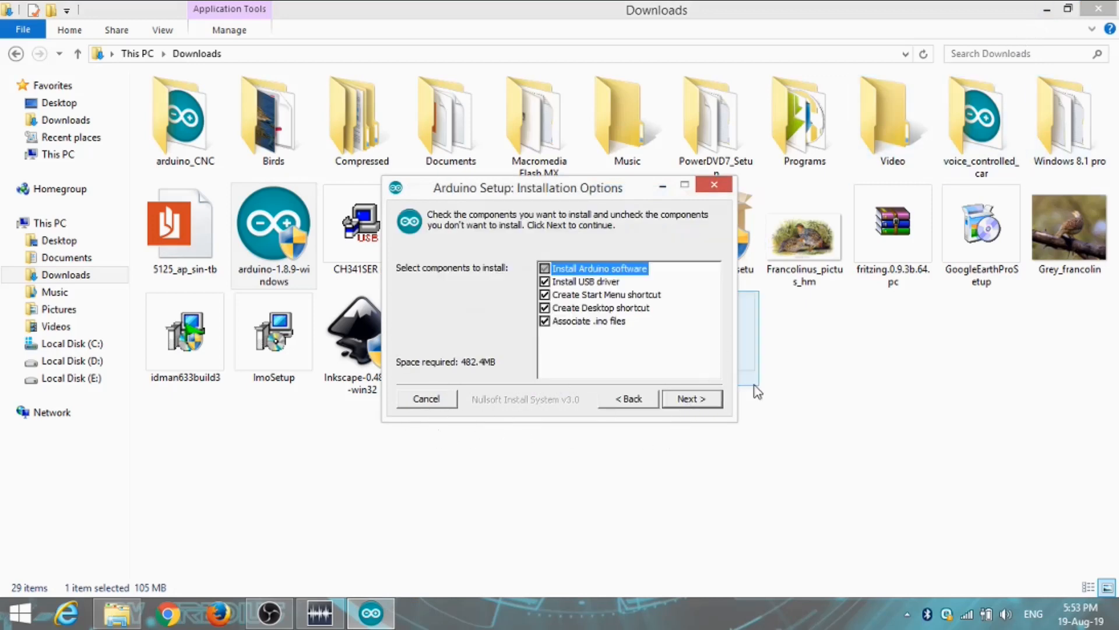
{"action": "left_click", "coordinate": [703, 401]}
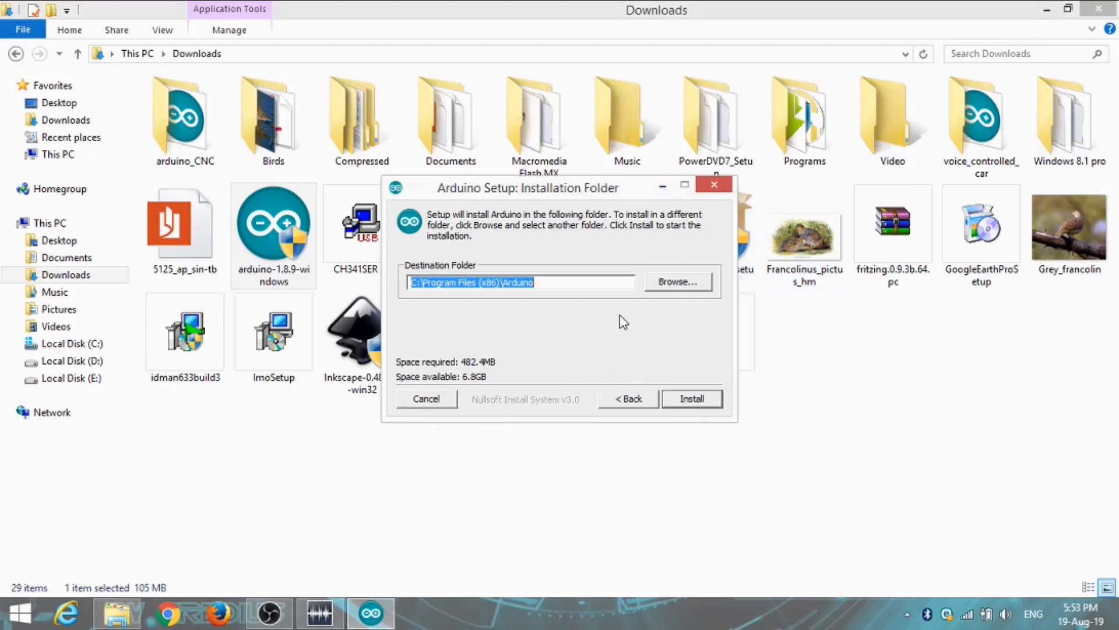
{"action": "left_click", "coordinate": [691, 399]}
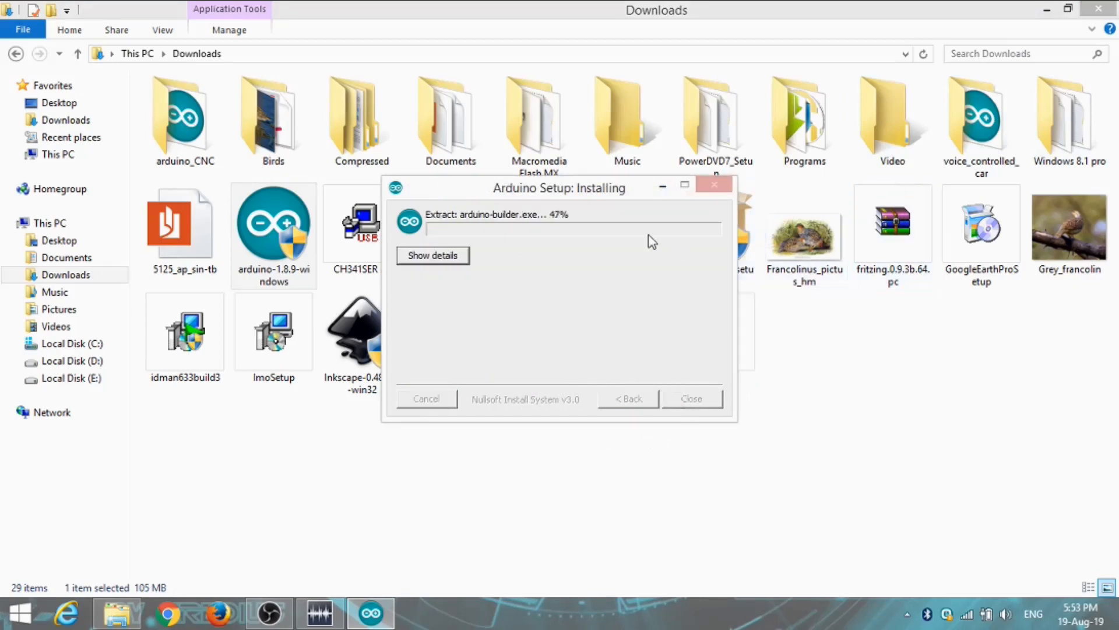
Minimise the Downloads window and move the Arduino Setup window clear of the desktop icons
{"action": "left_click", "coordinate": [1095, 10]}
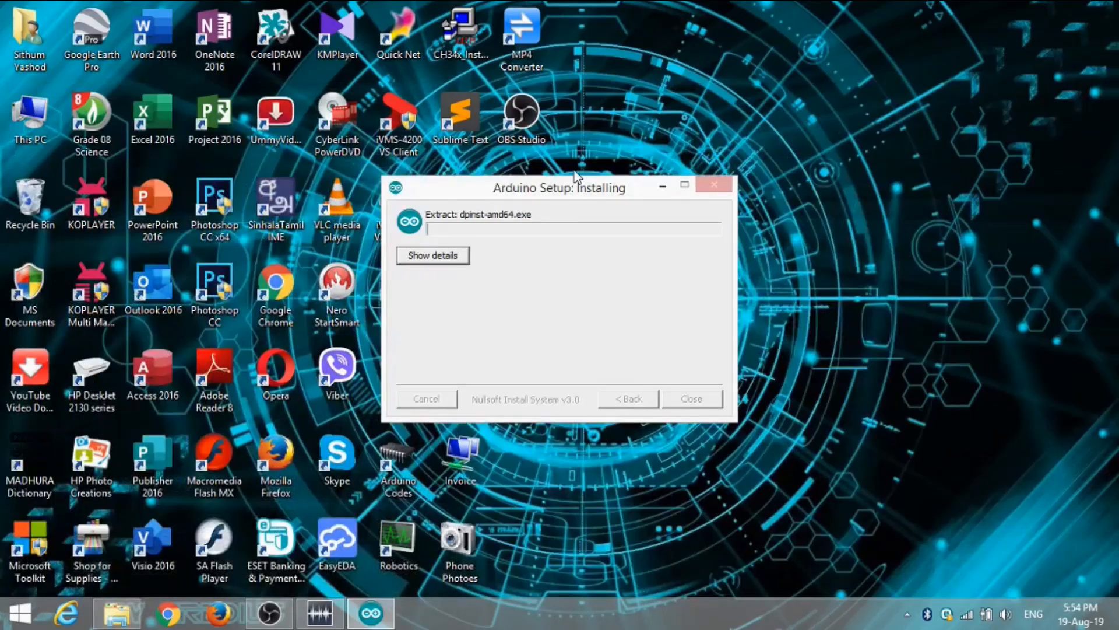
{"action": "left_click_drag", "start_coordinate": [577, 198], "coordinate": [941, 52]}
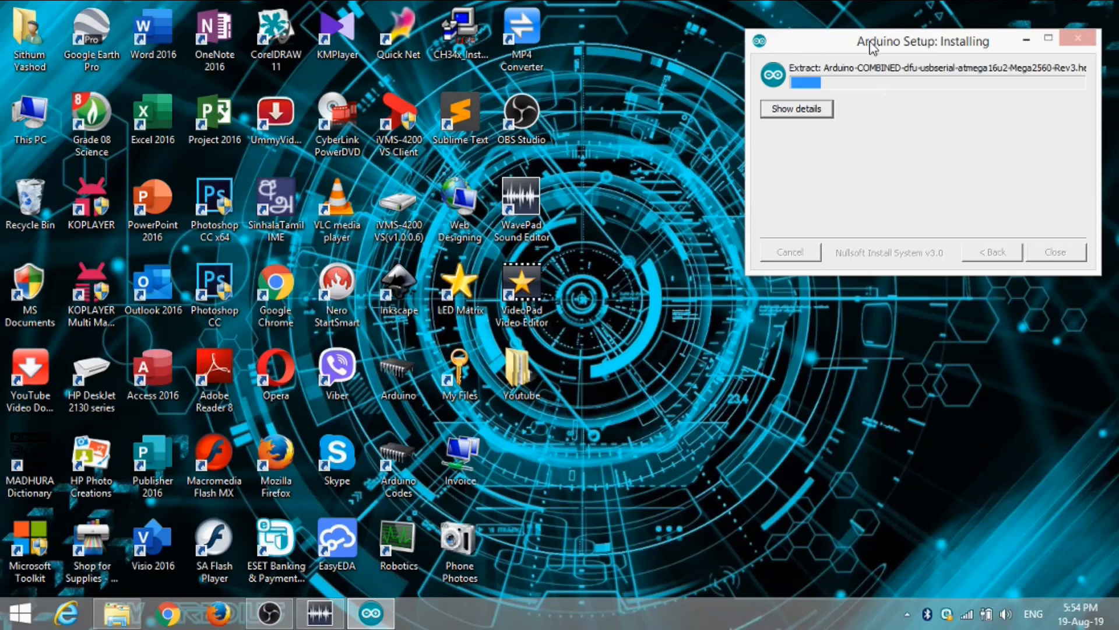
{"action": "left_click_drag", "start_coordinate": [878, 45], "coordinate": [748, 133]}
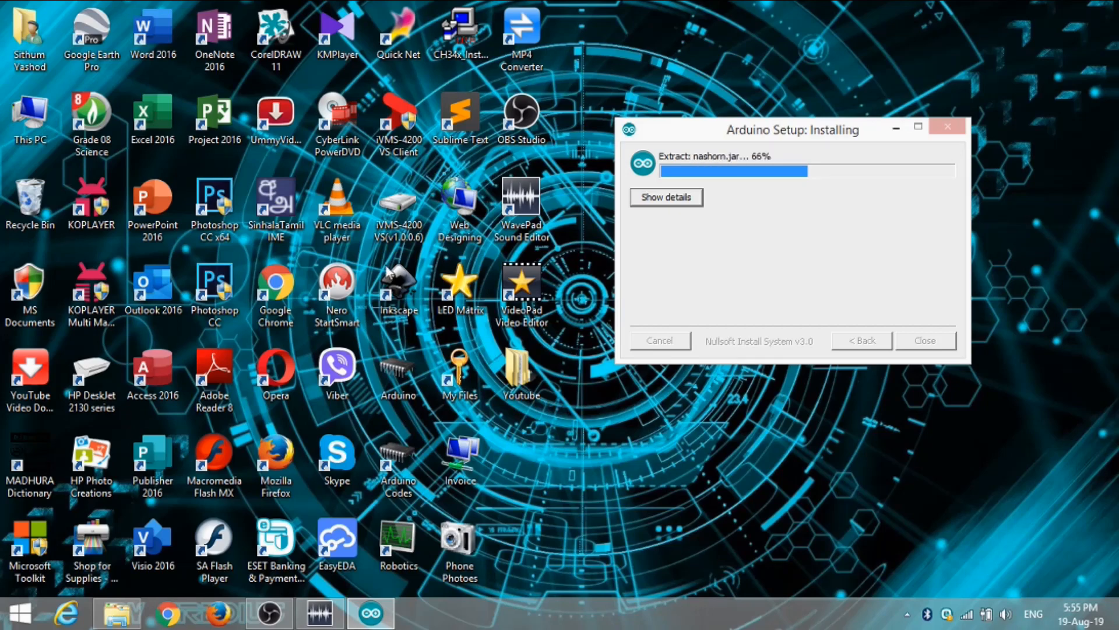
View the Downloads folder twice while the installation runs, minimising its window each time
{"action": "left_click", "coordinate": [112, 621]}
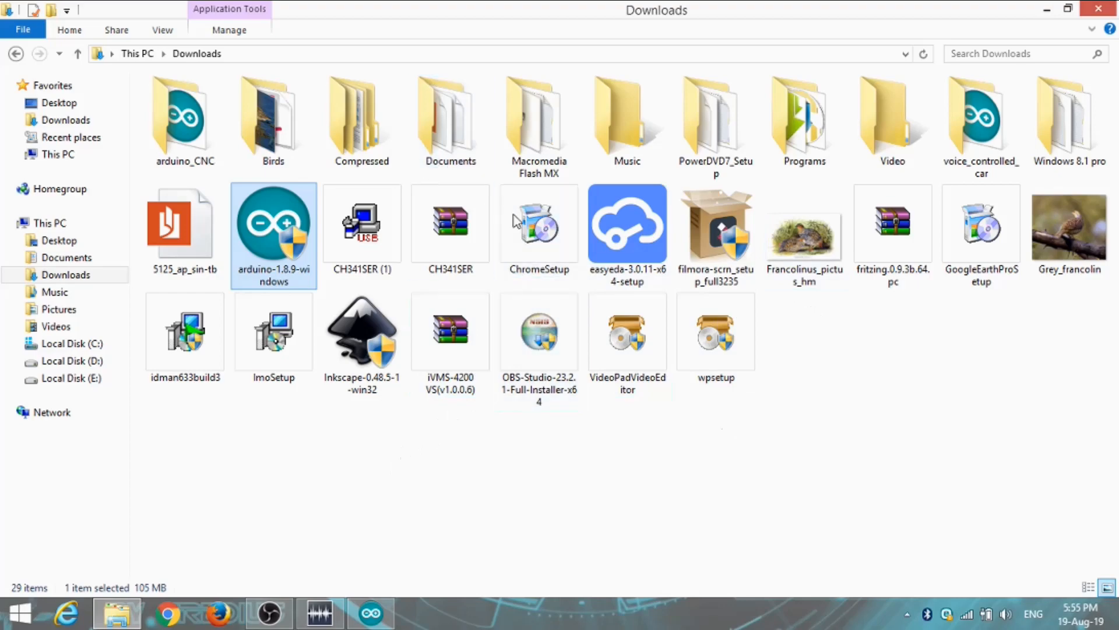
{"action": "left_click", "coordinate": [1047, 10]}
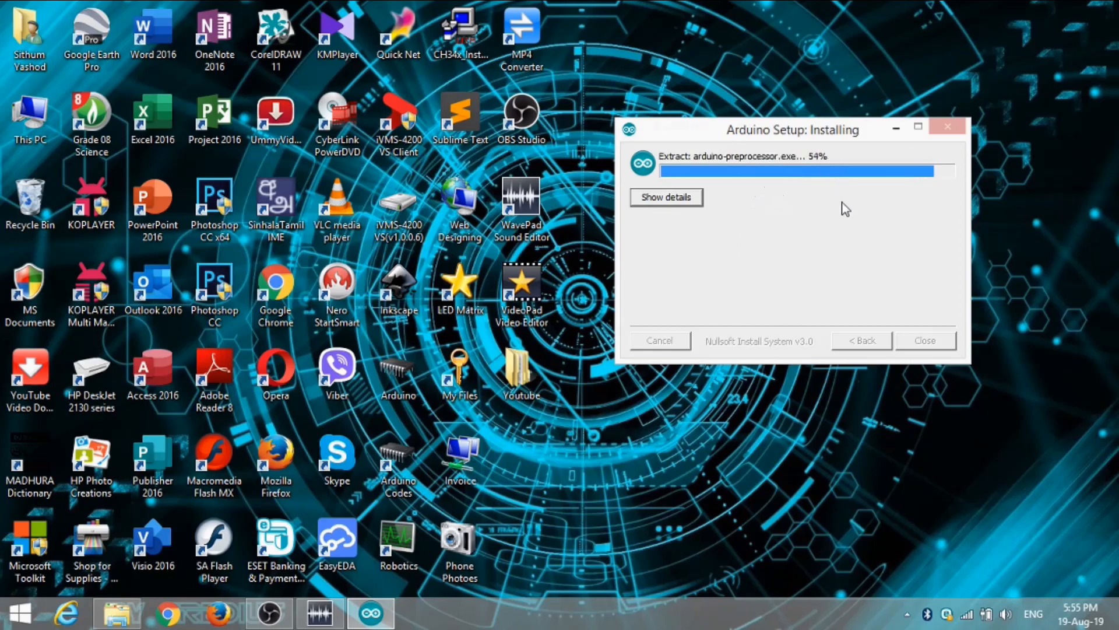
{"action": "left_click", "coordinate": [121, 616]}
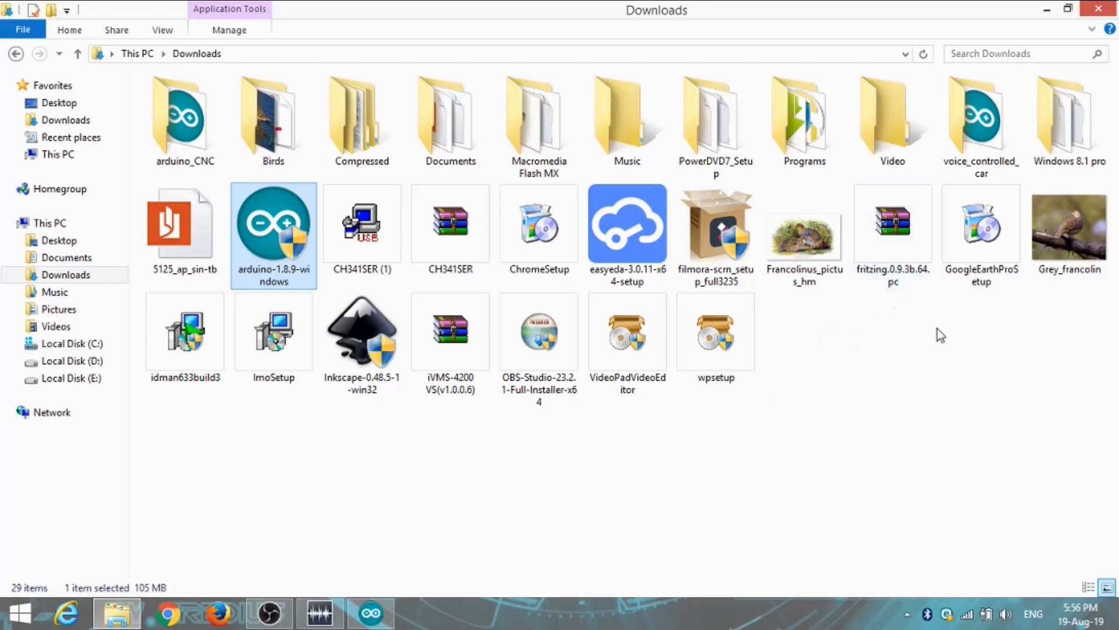
{"action": "left_click", "coordinate": [1049, 10]}
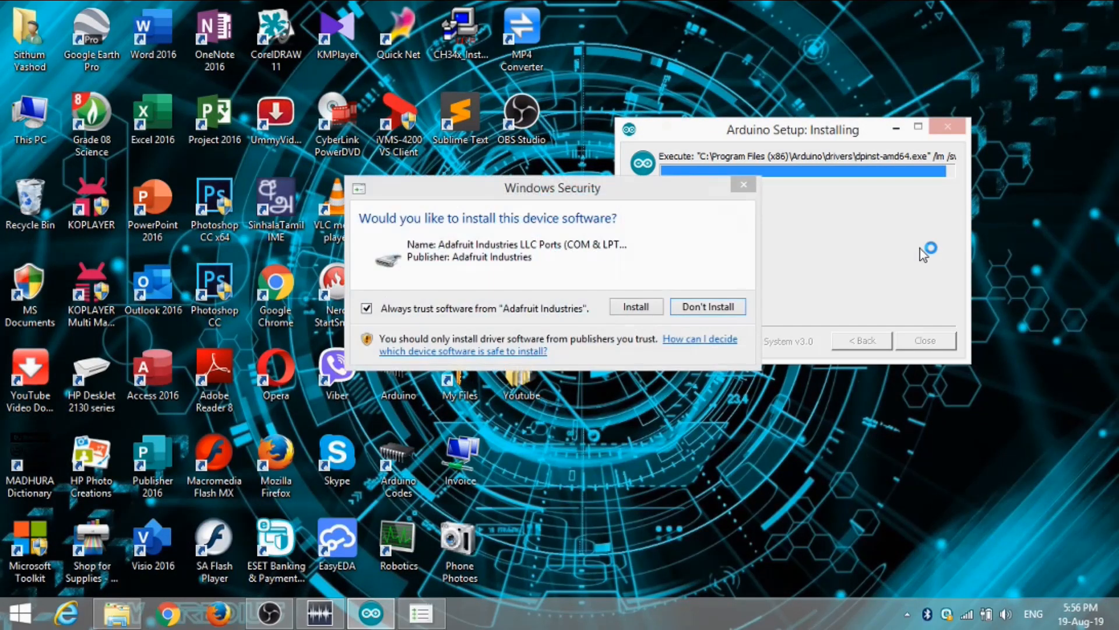
Allow the Adafruit Industries device driver installation and close the completed Arduino setup
{"action": "left_click", "coordinate": [654, 309]}
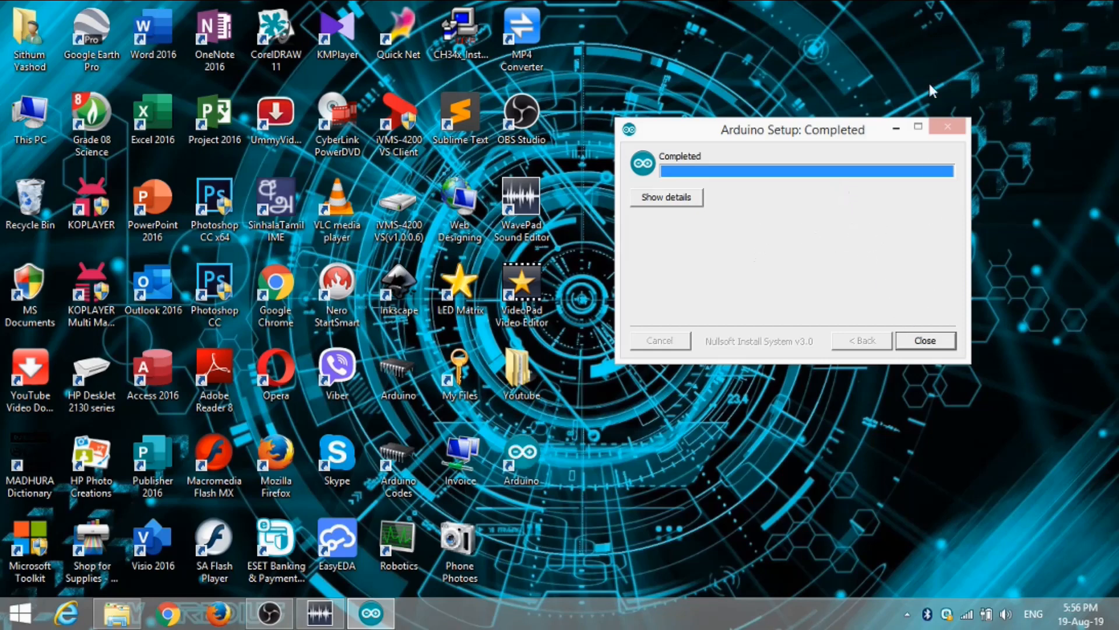
{"action": "left_click", "coordinate": [944, 341]}
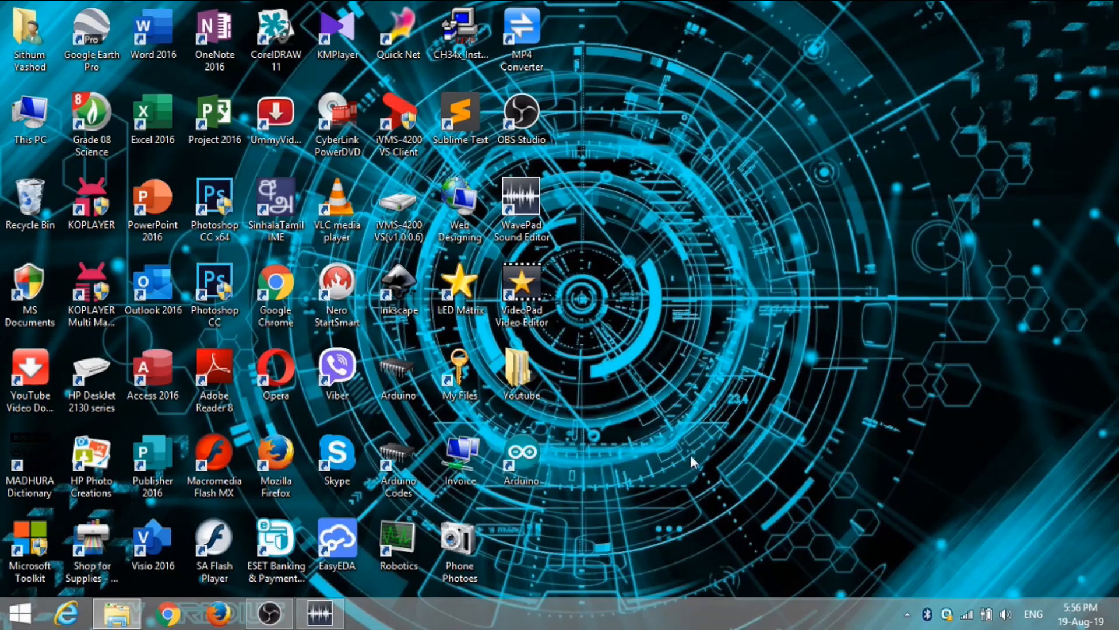
Launch the Arduino IDE from the desktop, accept the AVR Boards upgrade offer, and look through the Boards Manager before closing it
{"action": "double_click", "coordinate": [528, 453]}
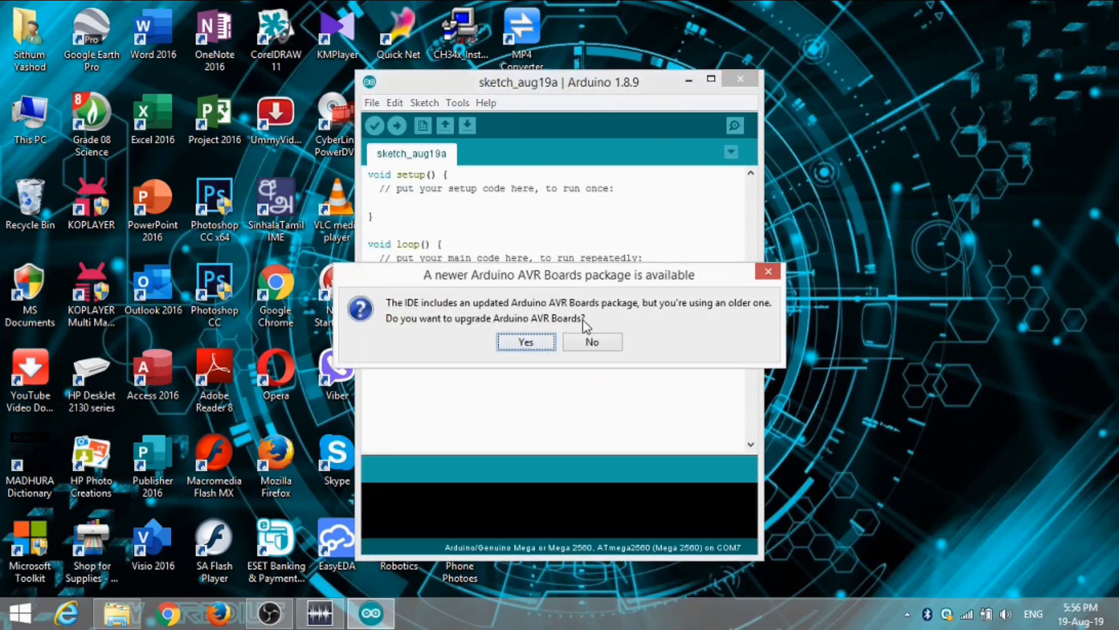
{"action": "left_click", "coordinate": [541, 342]}
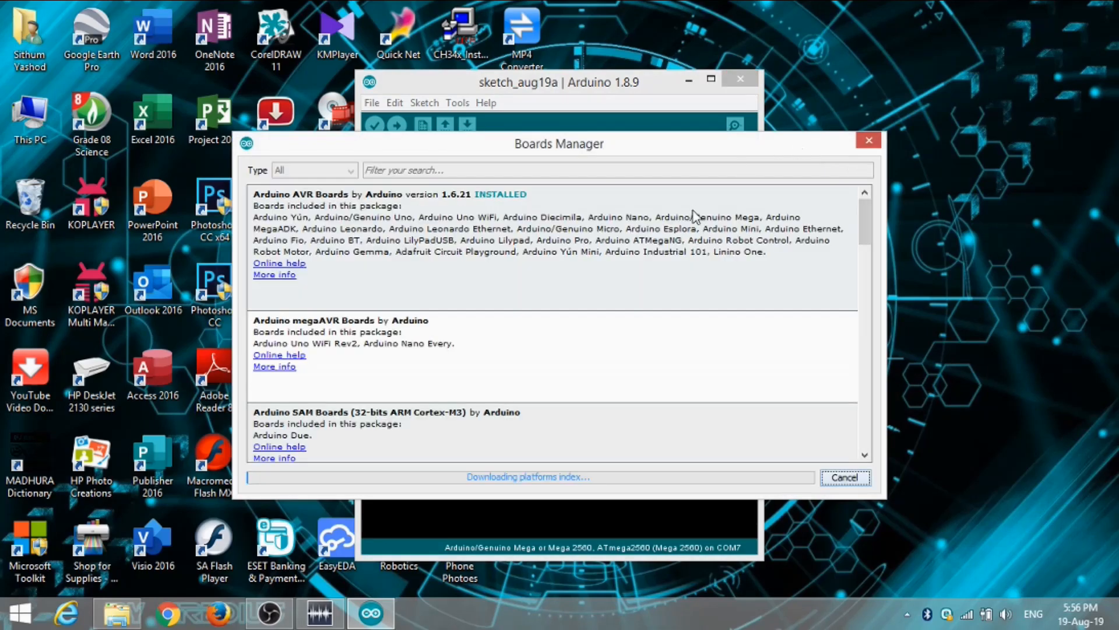
{"action": "scroll", "coordinate": [863, 224], "scroll_direction": "down", "scroll_amount": 6}
{"action": "scroll", "coordinate": [537, 415], "scroll_direction": "down", "scroll_amount": 1}
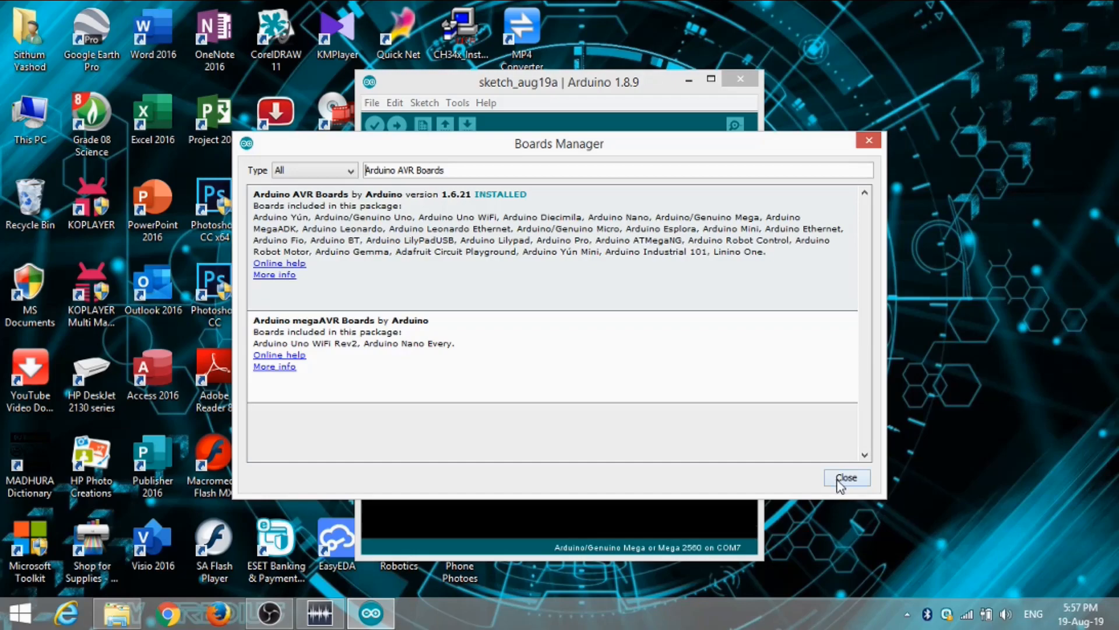
{"action": "left_click", "coordinate": [846, 478]}
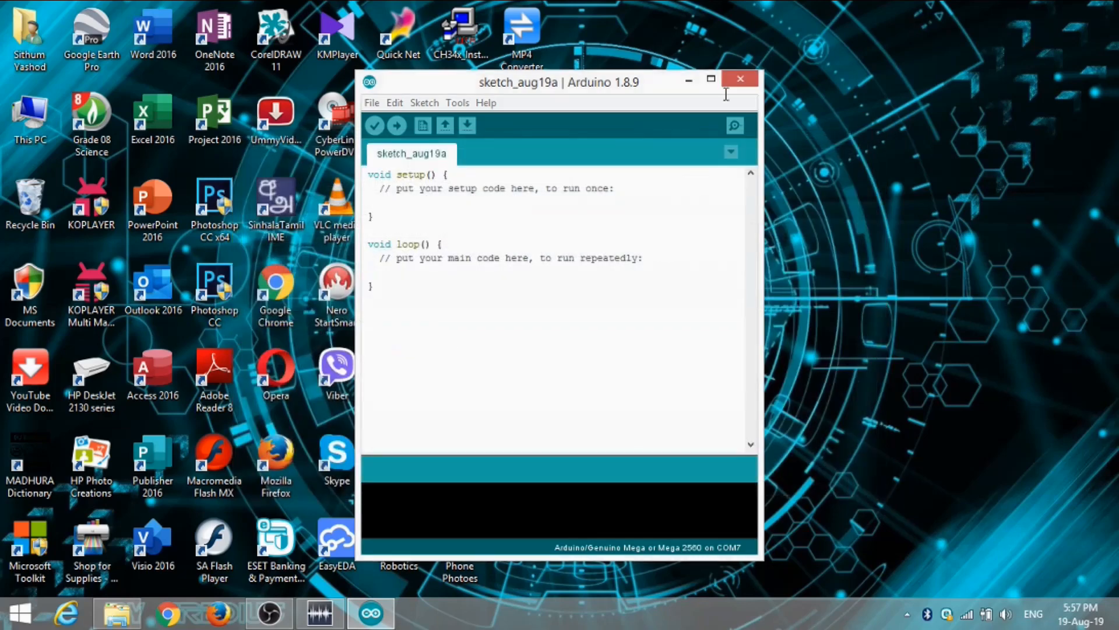
Examine the setup() and loop() functions of the blank sketch in the maximised IDE, and close the IDE
{"action": "left_click", "coordinate": [711, 79]}
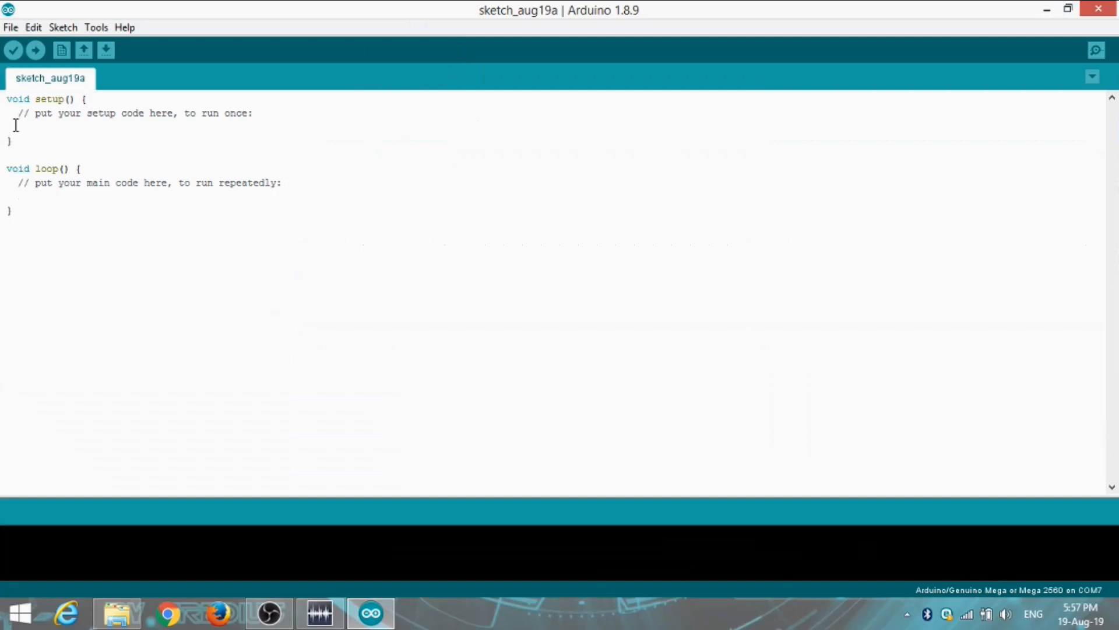
{"action": "left_click_drag", "start_coordinate": [7, 99], "coordinate": [198, 136]}
{"action": "left_click_drag", "start_coordinate": [46, 181], "coordinate": [210, 212]}
{"action": "left_click", "coordinate": [63, 239]}
{"action": "left_click_drag", "start_coordinate": [7, 98], "coordinate": [150, 134]}
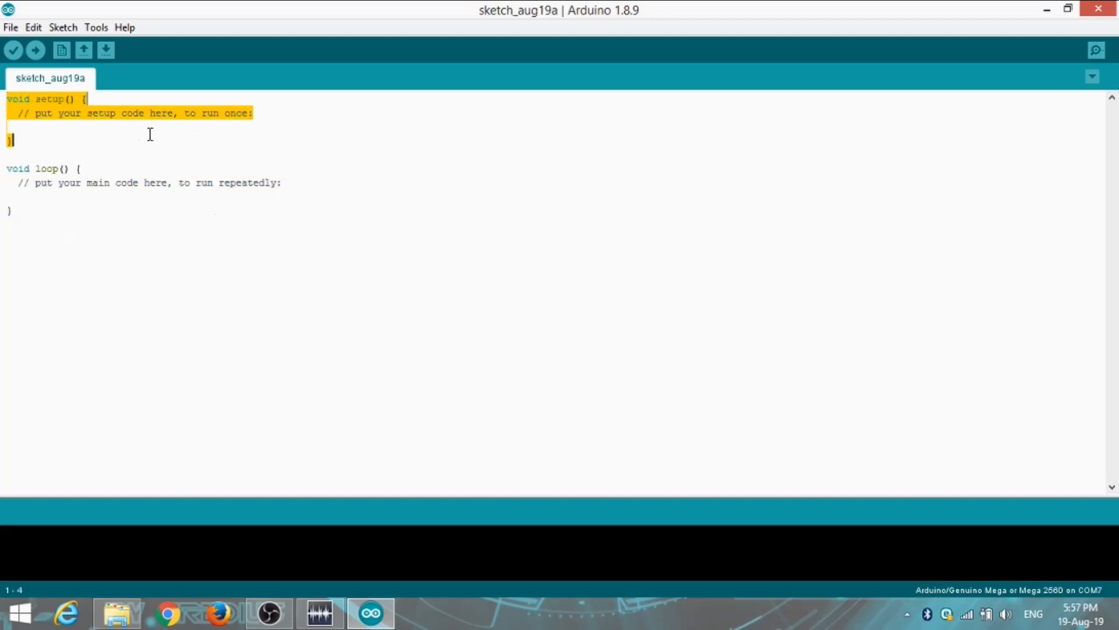
{"action": "left_click", "coordinate": [414, 225]}
{"action": "left_click_drag", "start_coordinate": [232, 142], "coordinate": [282, 194]}
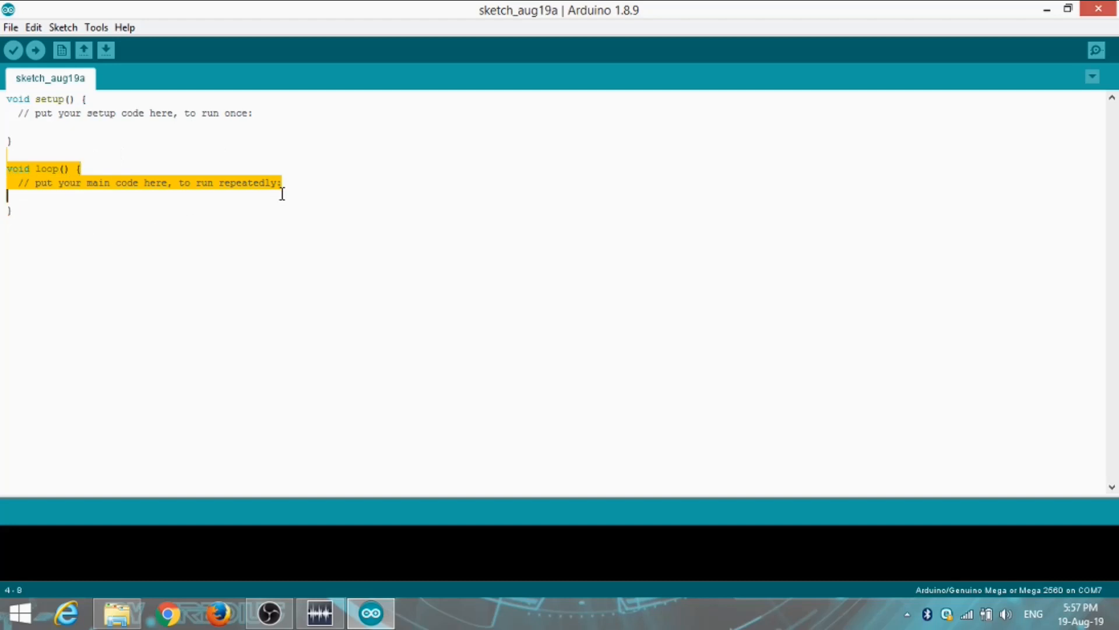
{"action": "left_click", "coordinate": [215, 166]}
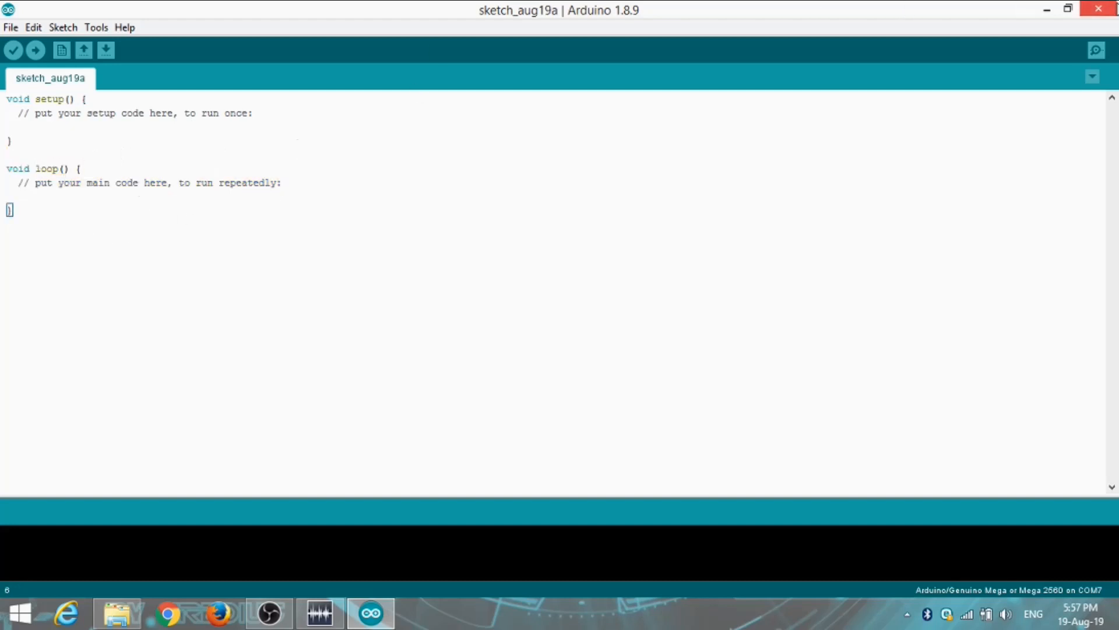
{"action": "left_click", "coordinate": [1115, 8]}
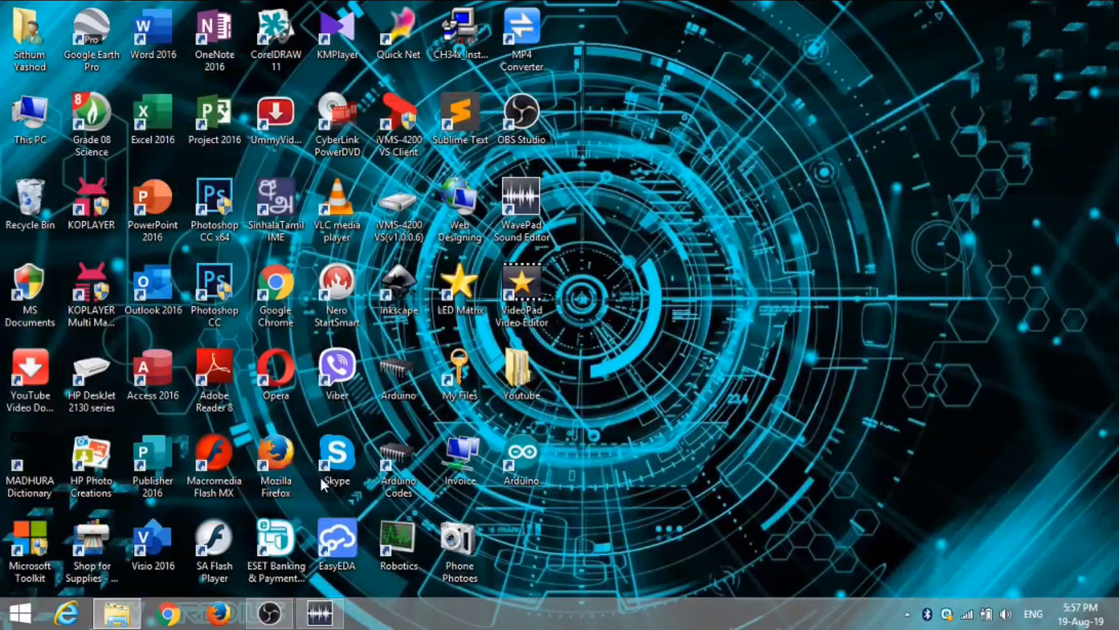
Restore the Downloads window beside the desktop icons and enlarge it to reach the fritzing.0.9.3b.64.pc archive
{"action": "left_click", "coordinate": [116, 612]}
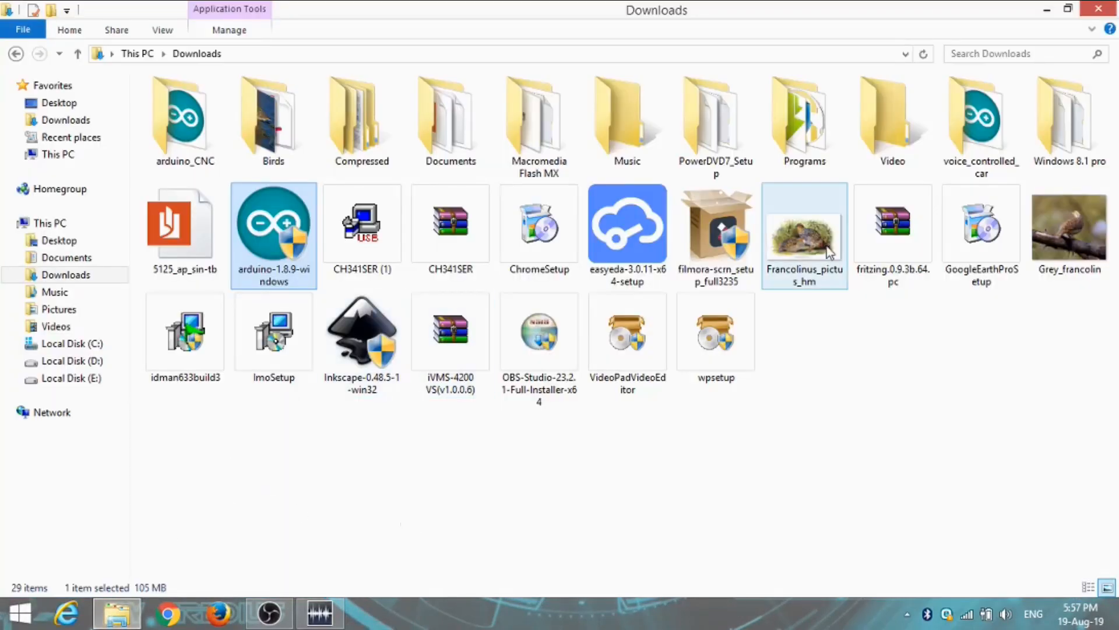
{"action": "left_click_drag", "start_coordinate": [932, 7], "coordinate": [893, 69]}
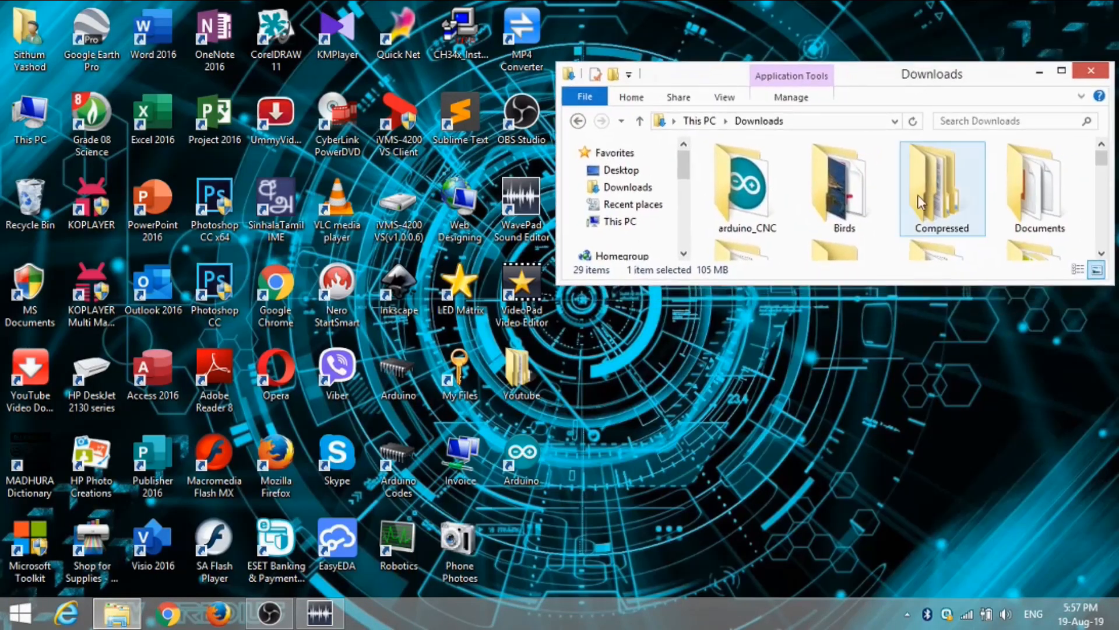
{"action": "left_click_drag", "start_coordinate": [918, 283], "coordinate": [938, 551]}
{"action": "left_click_drag", "start_coordinate": [906, 92], "coordinate": [903, 31]}
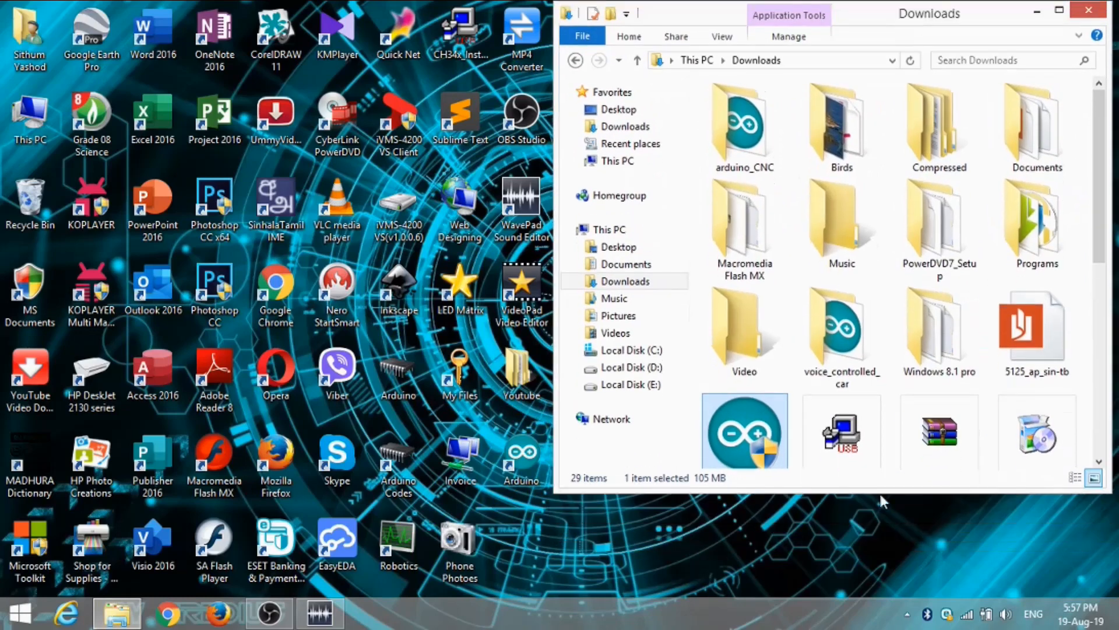
{"action": "left_click_drag", "start_coordinate": [871, 495], "coordinate": [868, 538]}
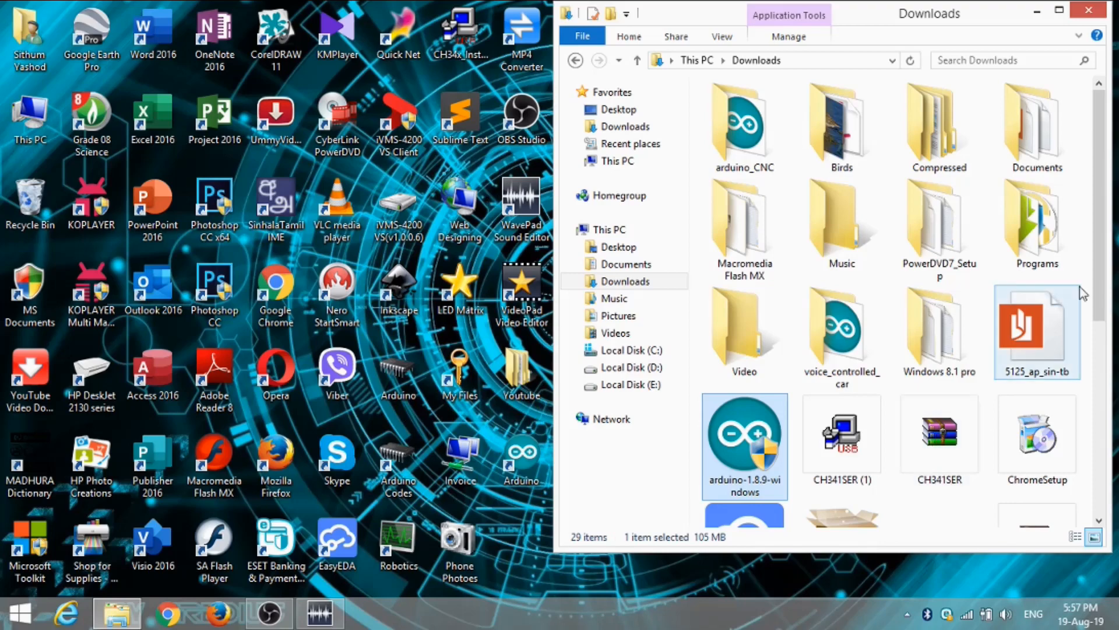
{"action": "left_click_drag", "start_coordinate": [1100, 273], "coordinate": [1105, 400]}
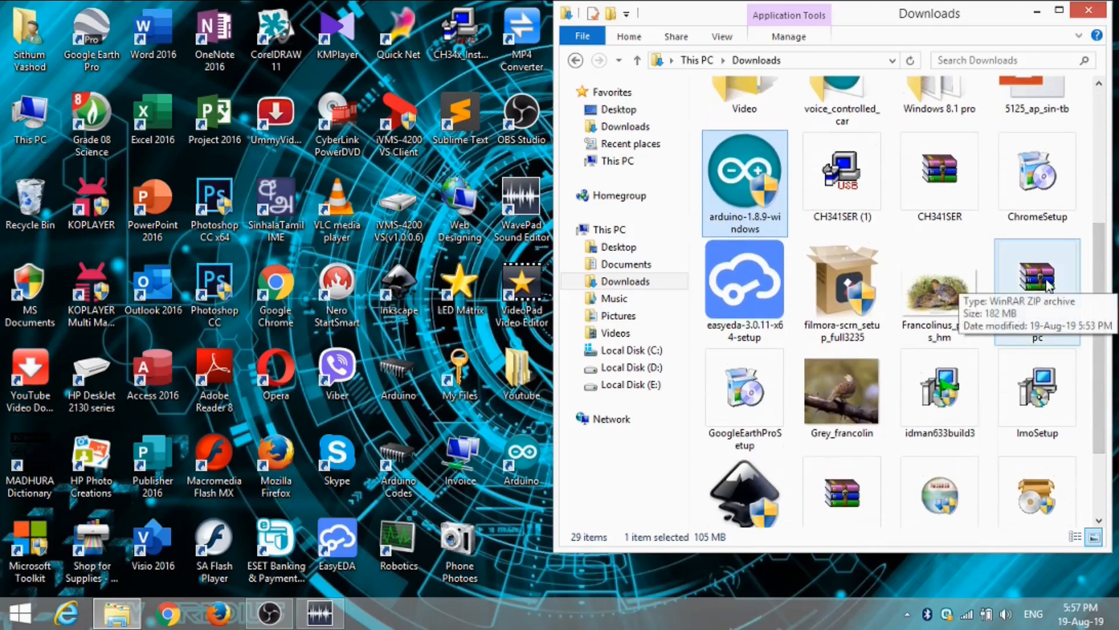
Open the fritzing.0.9.3b.64.pc archive in WinRAR, dismiss the licence reminder, and close the Downloads window
{"action": "left_click", "coordinate": [1049, 285]}
{"action": "double_click", "coordinate": [1049, 285]}
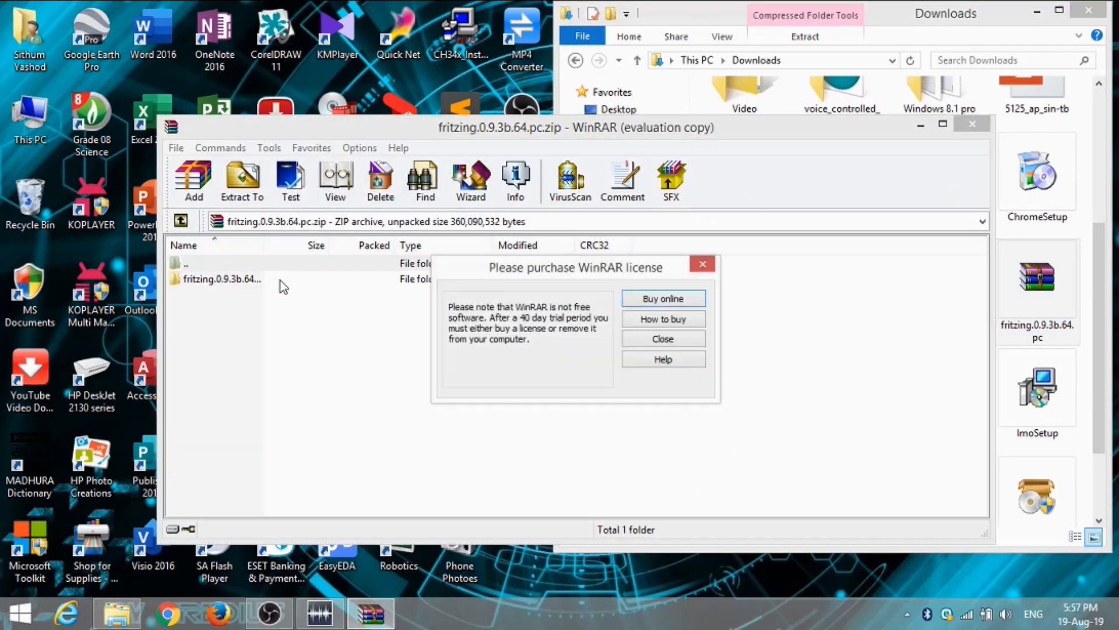
{"action": "left_click", "coordinate": [703, 264]}
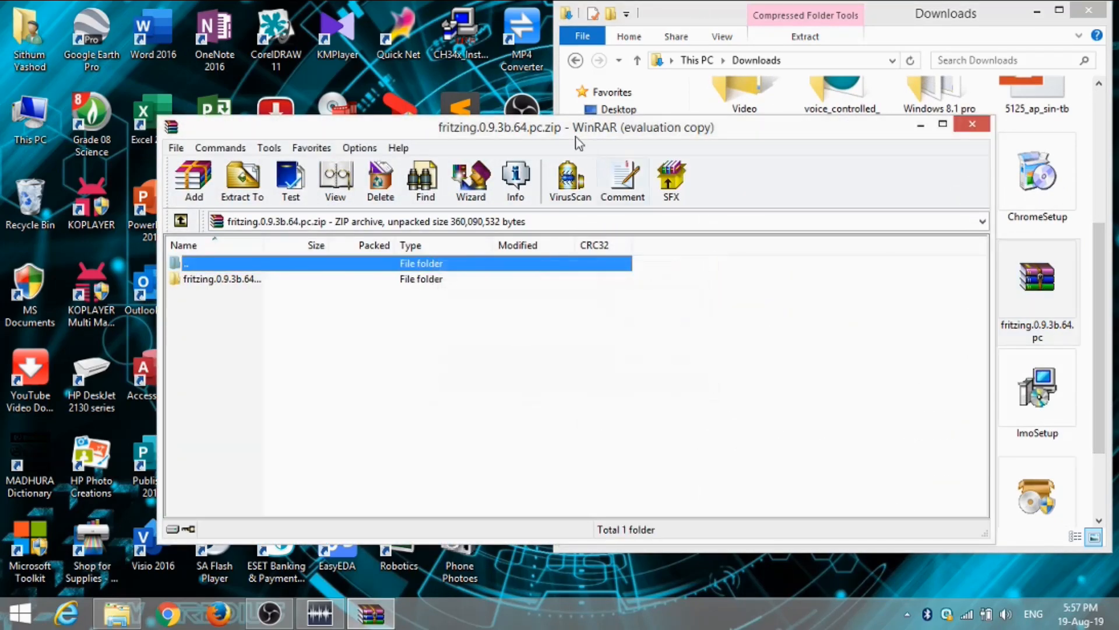
{"action": "left_click", "coordinate": [1088, 10]}
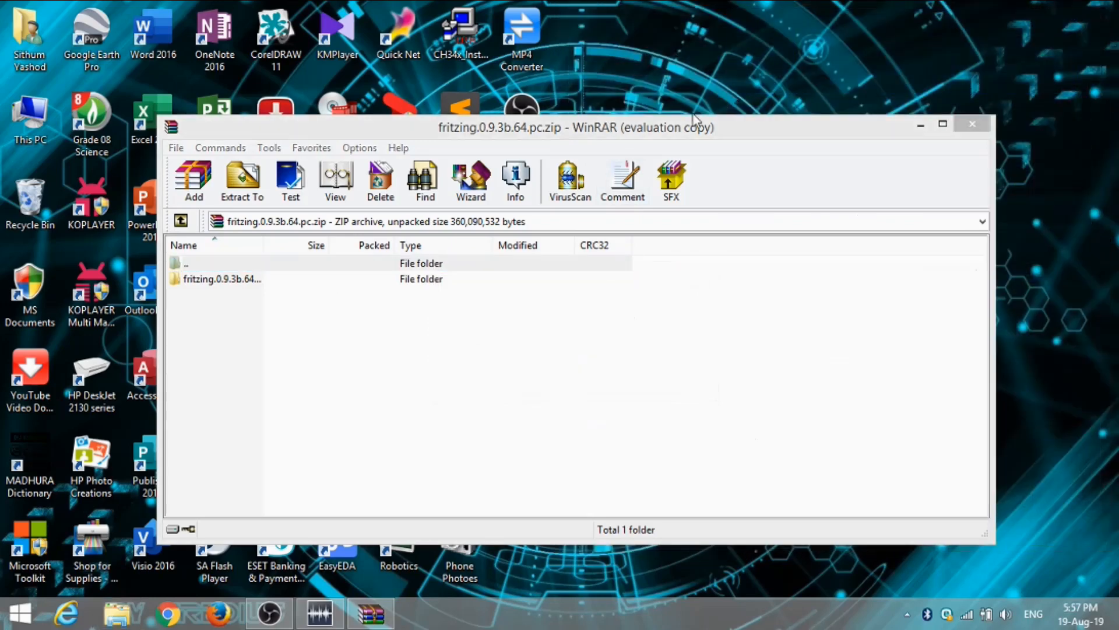
Place the WinRAR window beside the desktop icons and extract the archive's fritzing.0.9.3b.64 folder to the desktop
{"action": "left_click_drag", "start_coordinate": [661, 133], "coordinate": [1116, 88]}
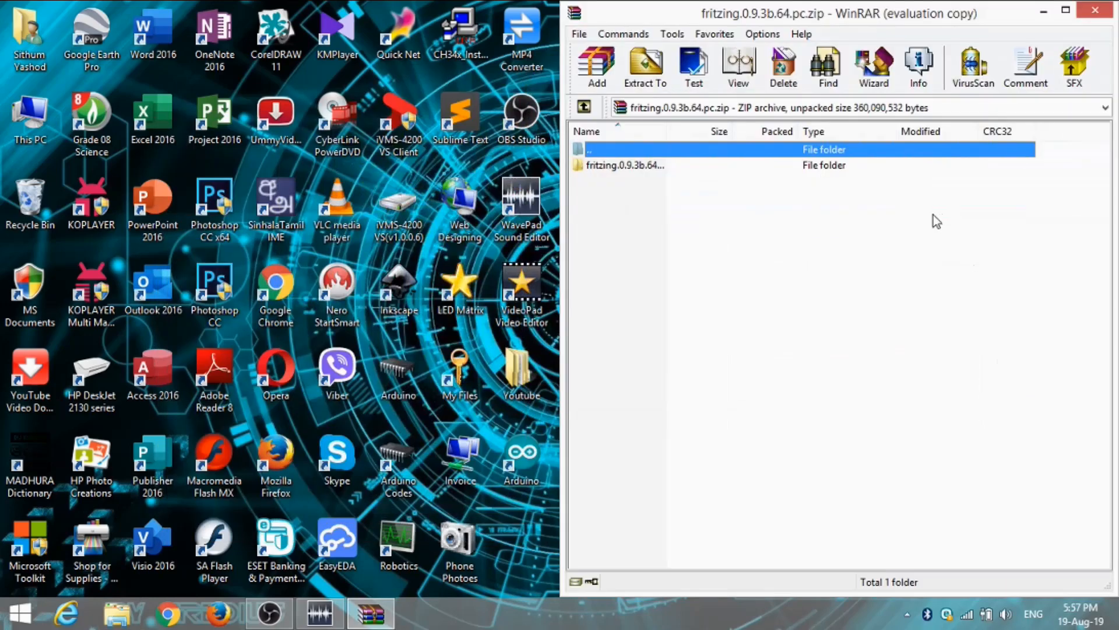
{"action": "left_click_drag", "start_coordinate": [659, 166], "coordinate": [519, 523]}
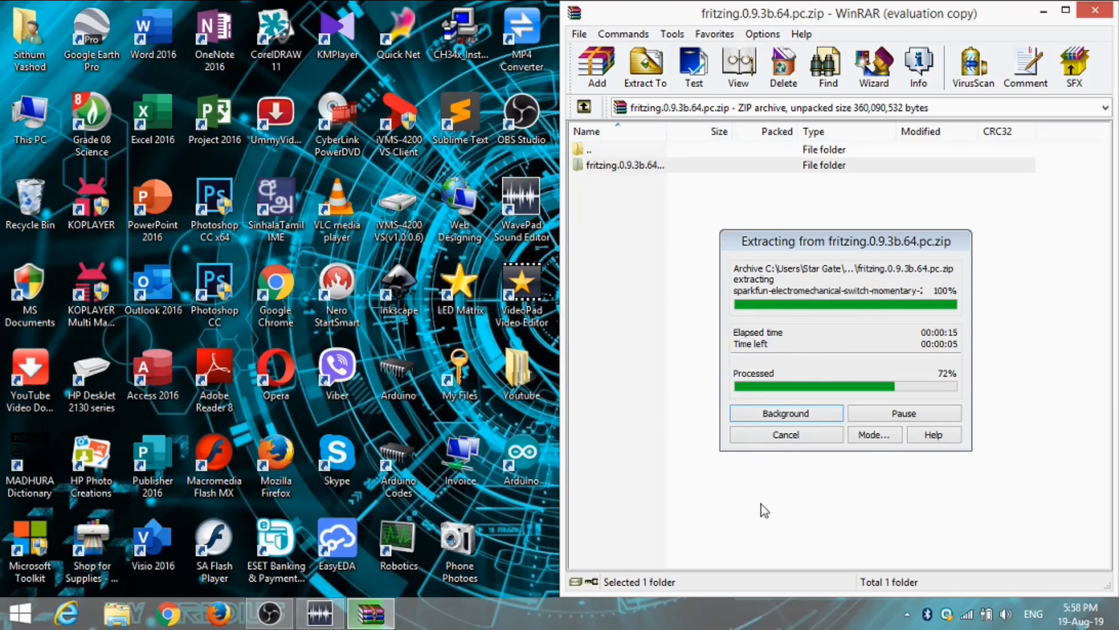
{"action": "mouse_move", "coordinate": [1118, 629]}
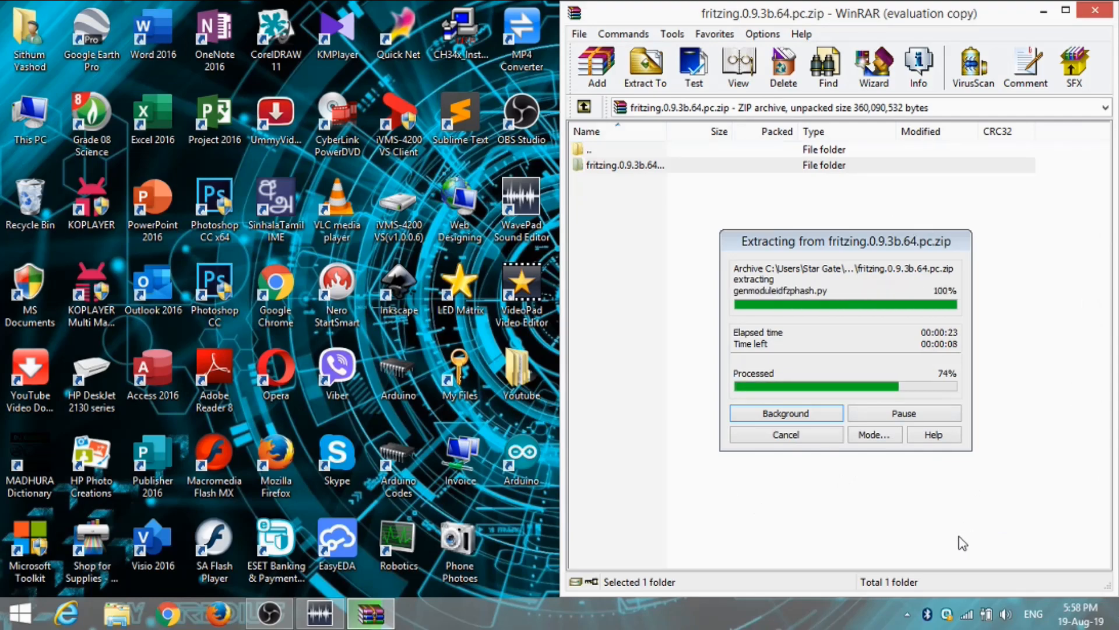
{"action": "left_click_drag", "start_coordinate": [979, 22], "coordinate": [761, 23]}
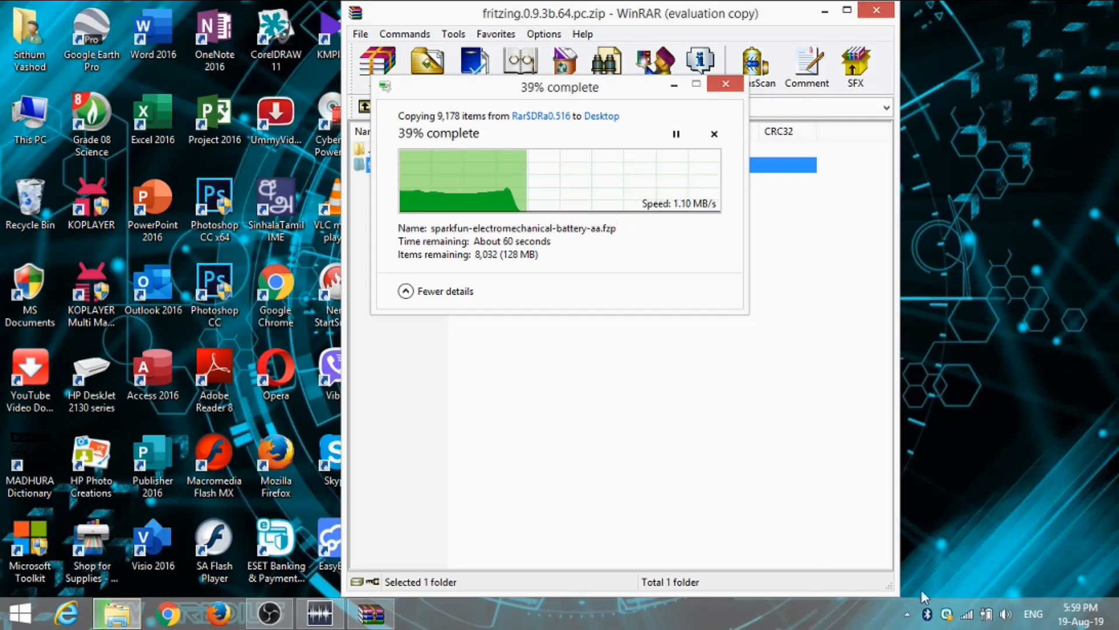
{"action": "left_click", "coordinate": [905, 618]}
{"action": "left_click", "coordinate": [906, 530]}
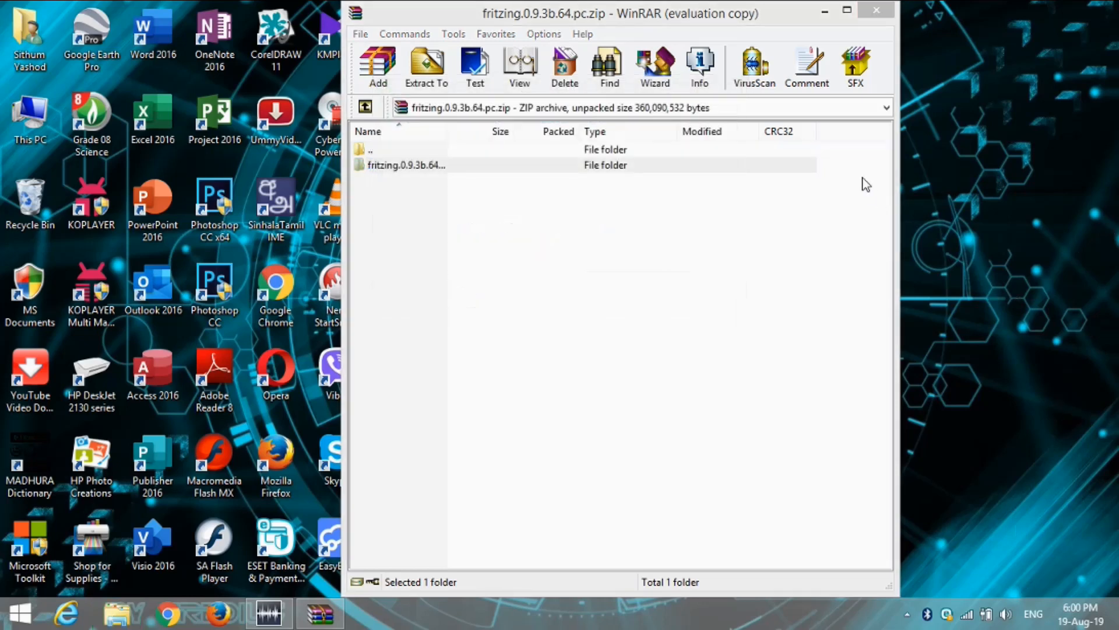
Close the WinRAR window, open the extracted fritzing.0.9.3b.64.pc folder from the desktop and maximise its window
{"action": "left_click", "coordinate": [868, 13]}
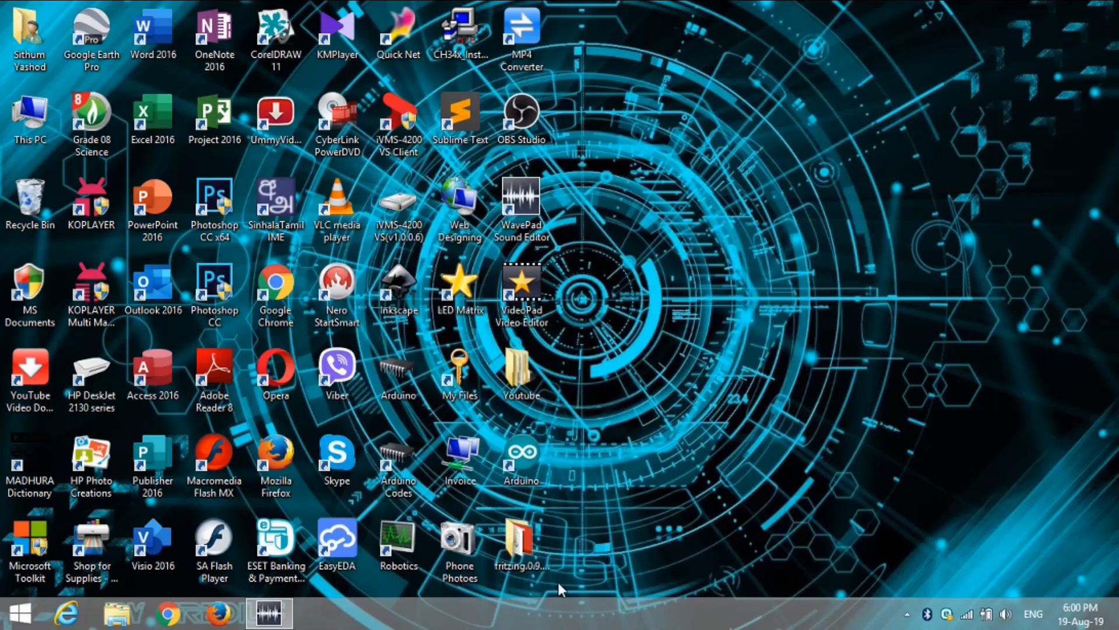
{"action": "double_click", "coordinate": [531, 529]}
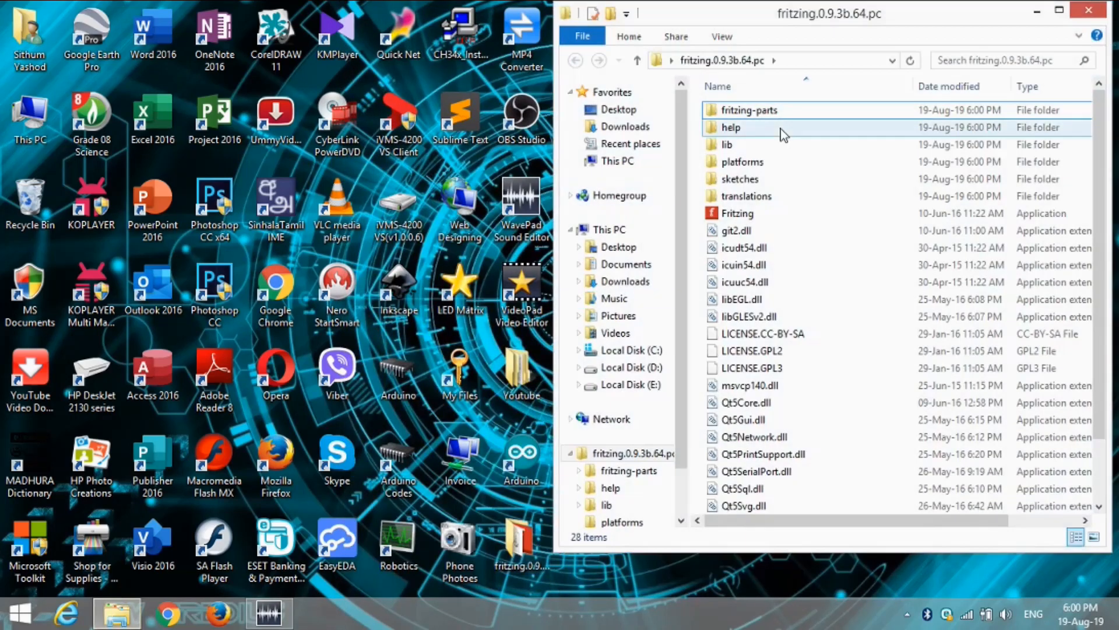
{"action": "left_click", "coordinate": [1059, 9]}
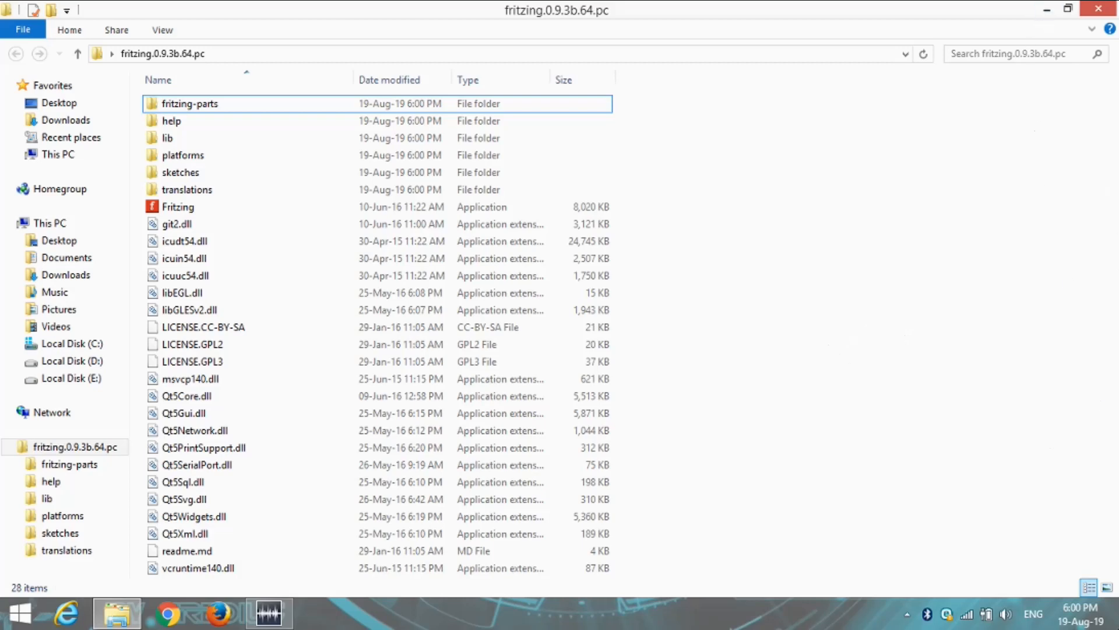
Disconnect the computer from the AndroidAP Wi-Fi network and dismiss the network list
{"action": "mouse_move", "coordinate": [1102, 315]}
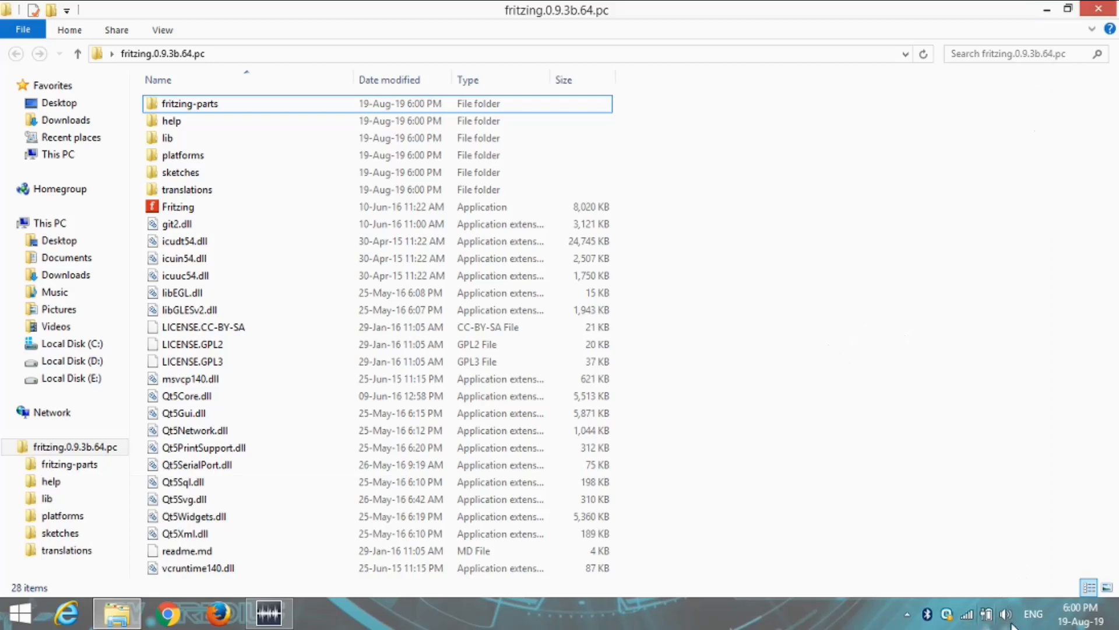
{"action": "left_click", "coordinate": [966, 616]}
{"action": "left_click", "coordinate": [1019, 263]}
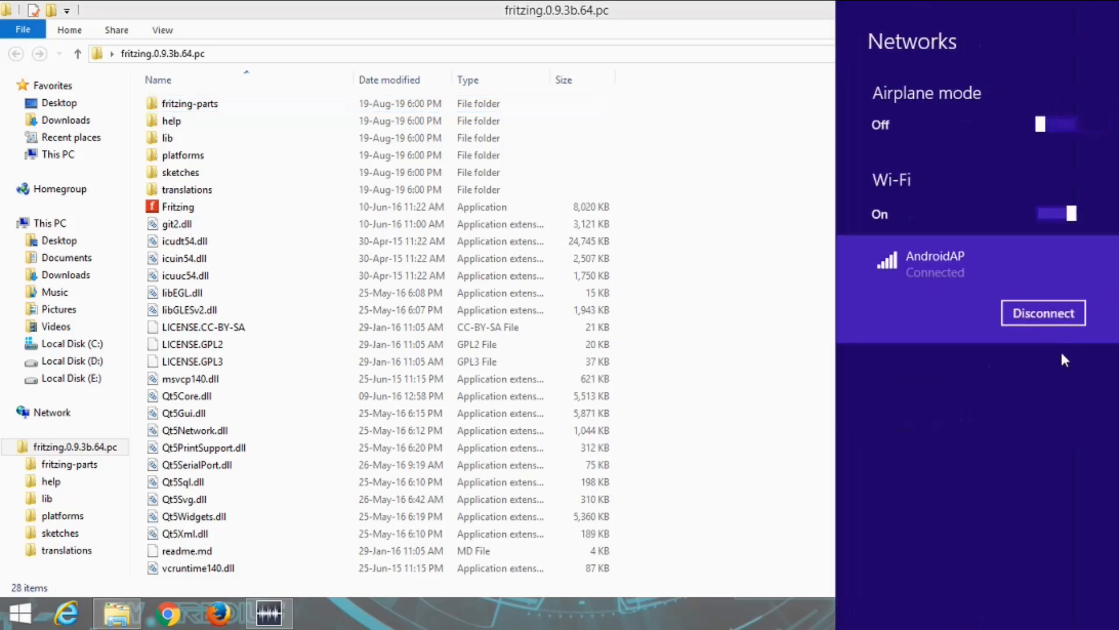
{"action": "left_click", "coordinate": [1066, 322]}
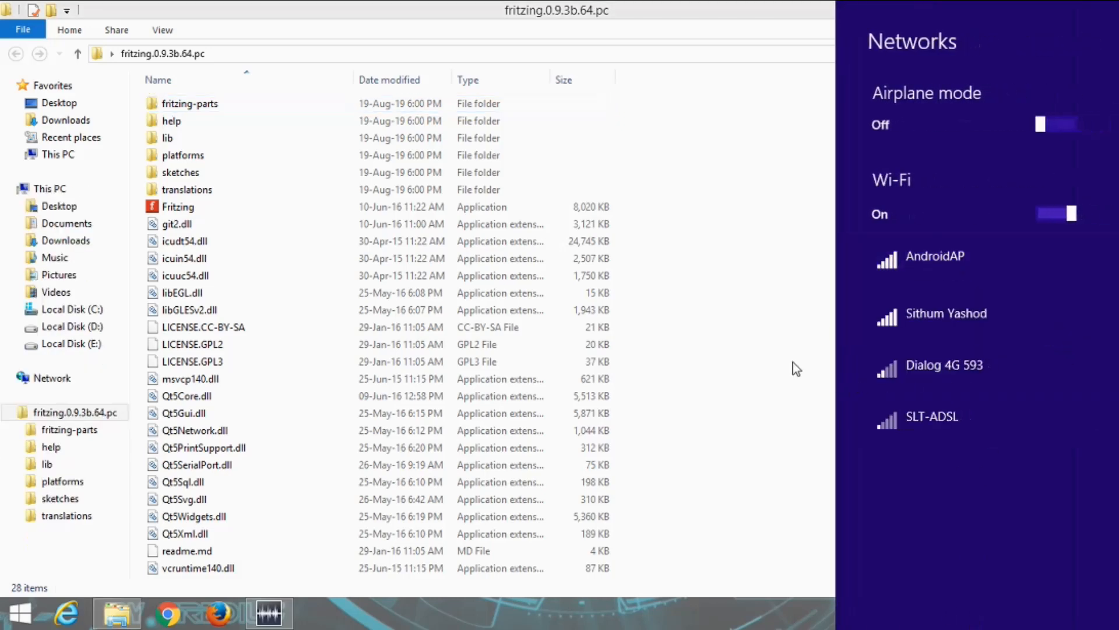
{"action": "left_click", "coordinate": [765, 348]}
Launch the Fritzing application from the extracted folder, choosing to run it anyway despite the SmartScreen warning
{"action": "left_click", "coordinate": [526, 208]}
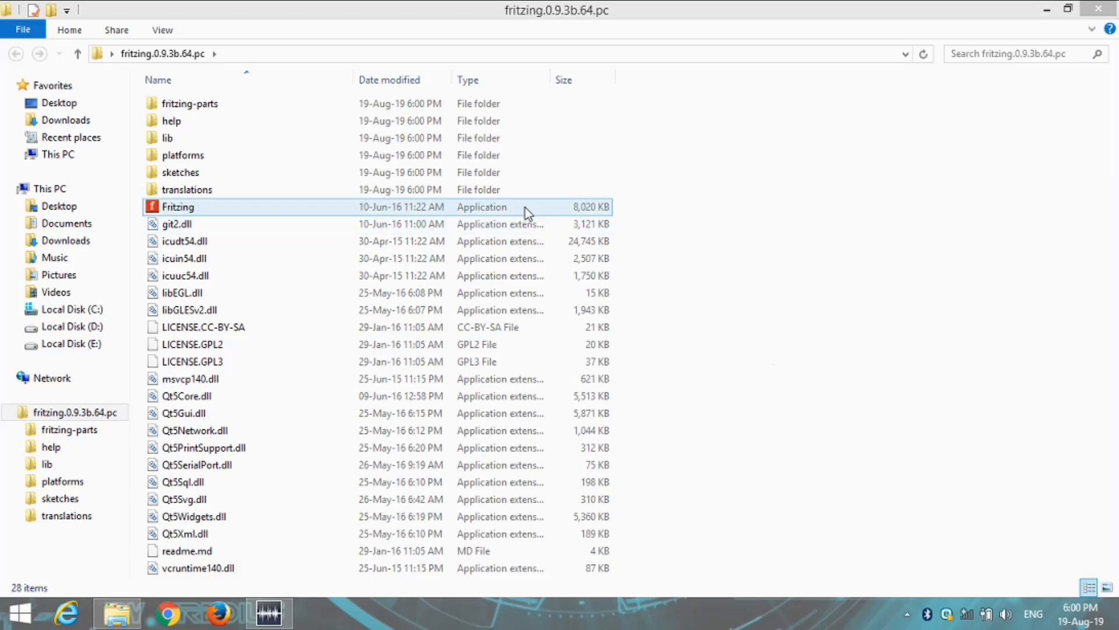
{"action": "double_click", "coordinate": [526, 208]}
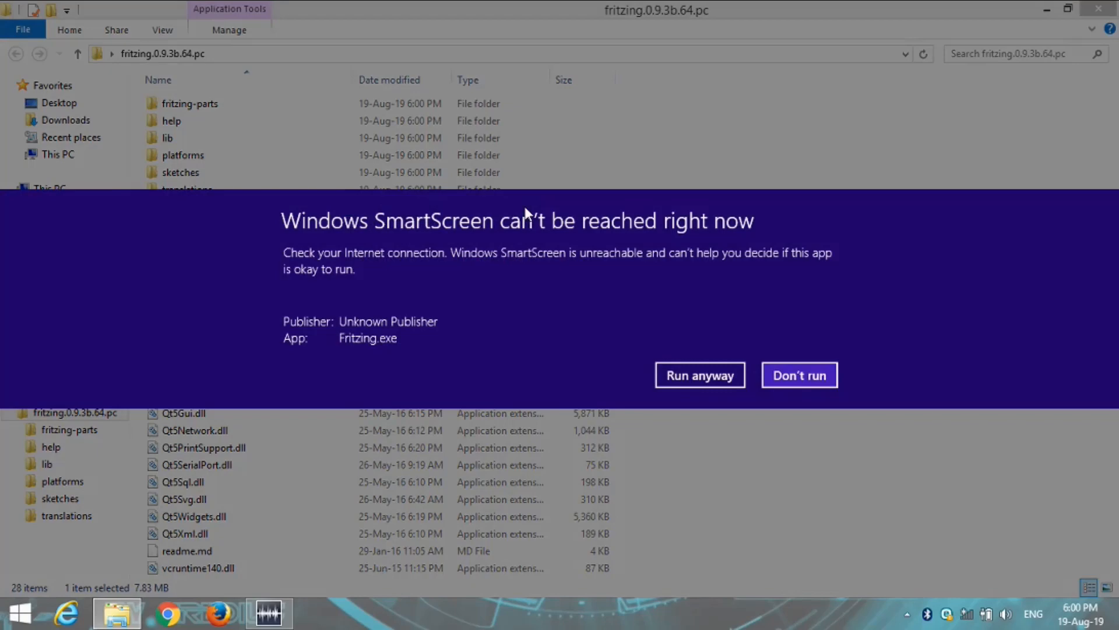
{"action": "left_click", "coordinate": [710, 379]}
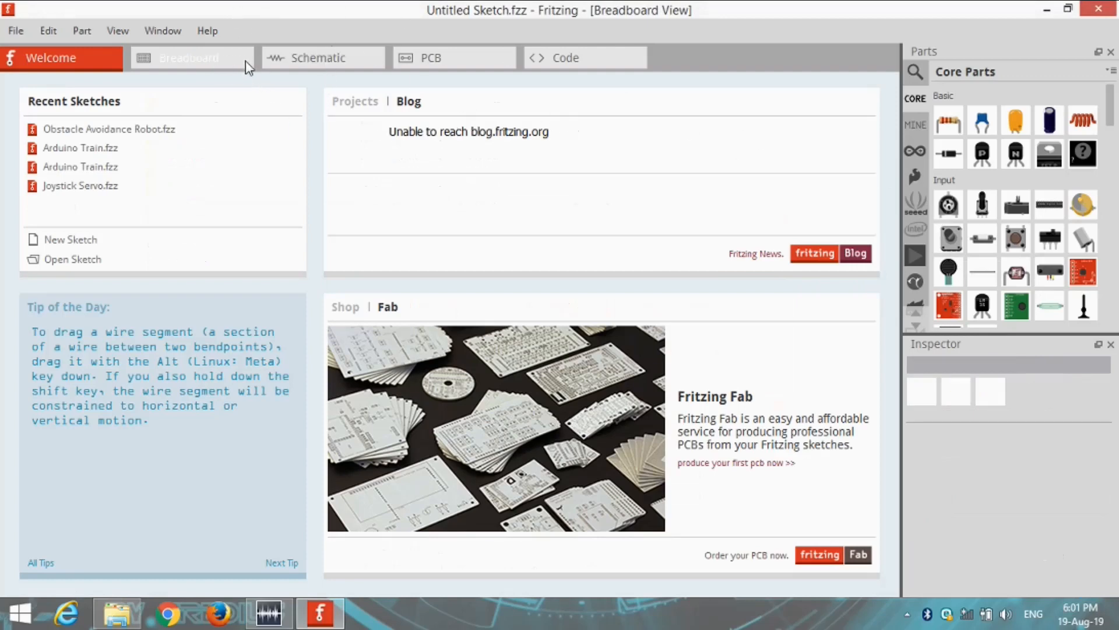
In the Breadboard view, reposition the breadboard, place a 220Ω resistor in its upper half and add a blue diagonal wire beside it
{"action": "left_click", "coordinate": [194, 62]}
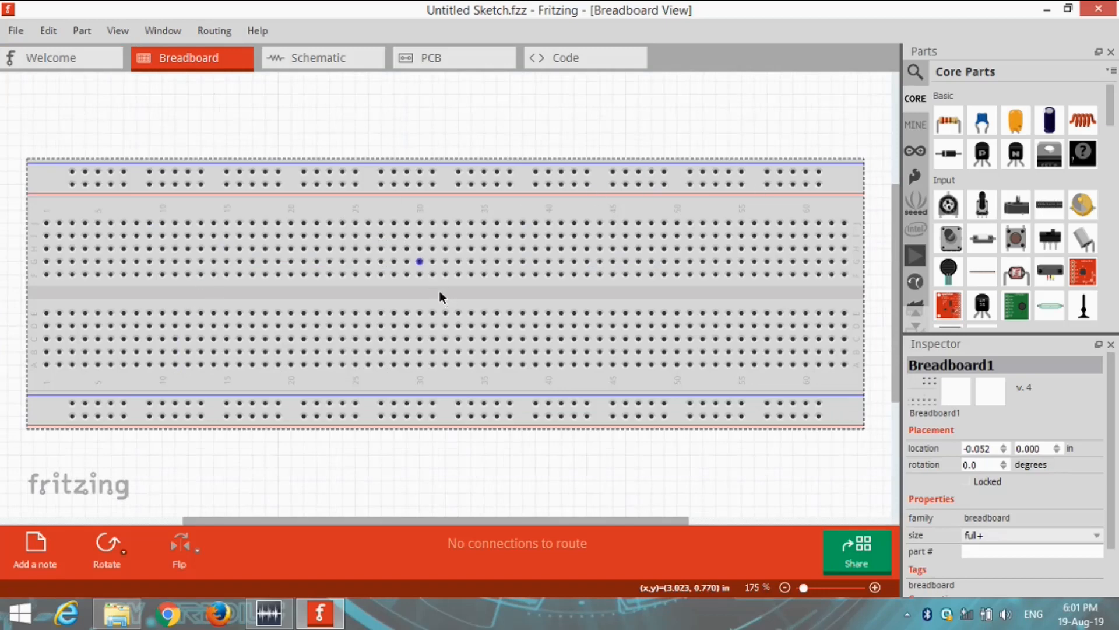
{"action": "left_click_drag", "start_coordinate": [373, 336], "coordinate": [412, 336]}
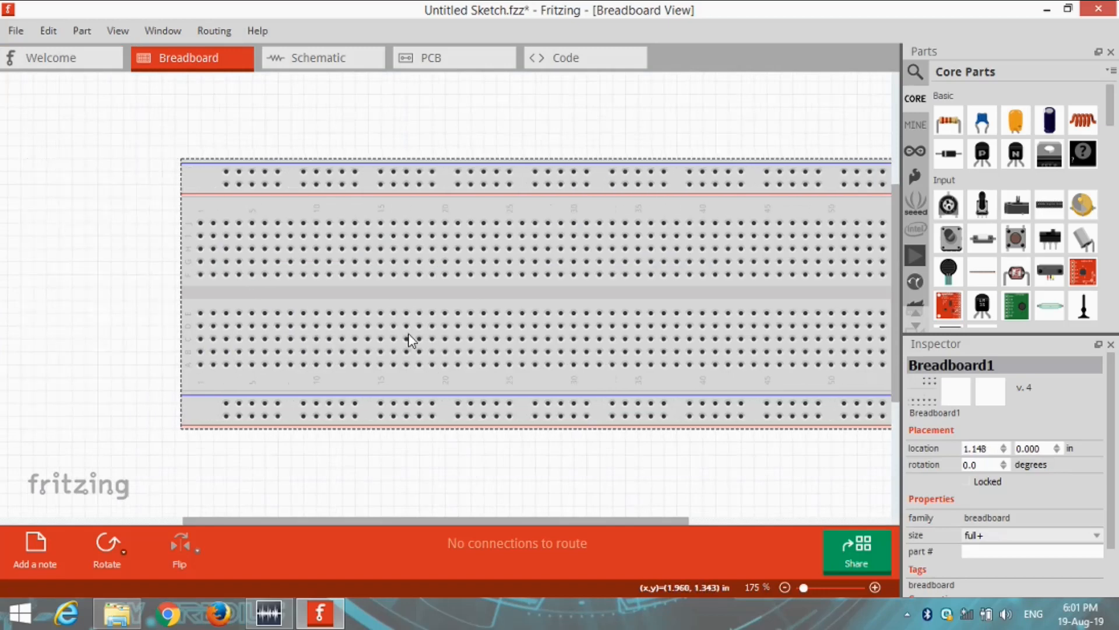
{"action": "left_click_drag", "start_coordinate": [279, 313], "coordinate": [197, 312]}
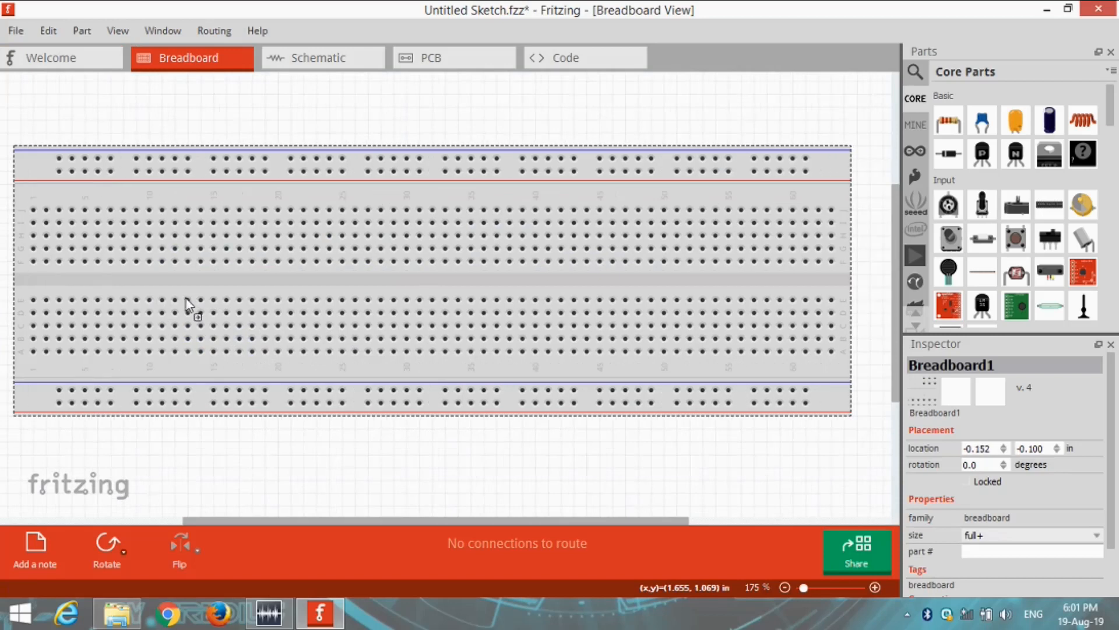
{"action": "left_click_drag", "start_coordinate": [948, 121], "coordinate": [523, 351]}
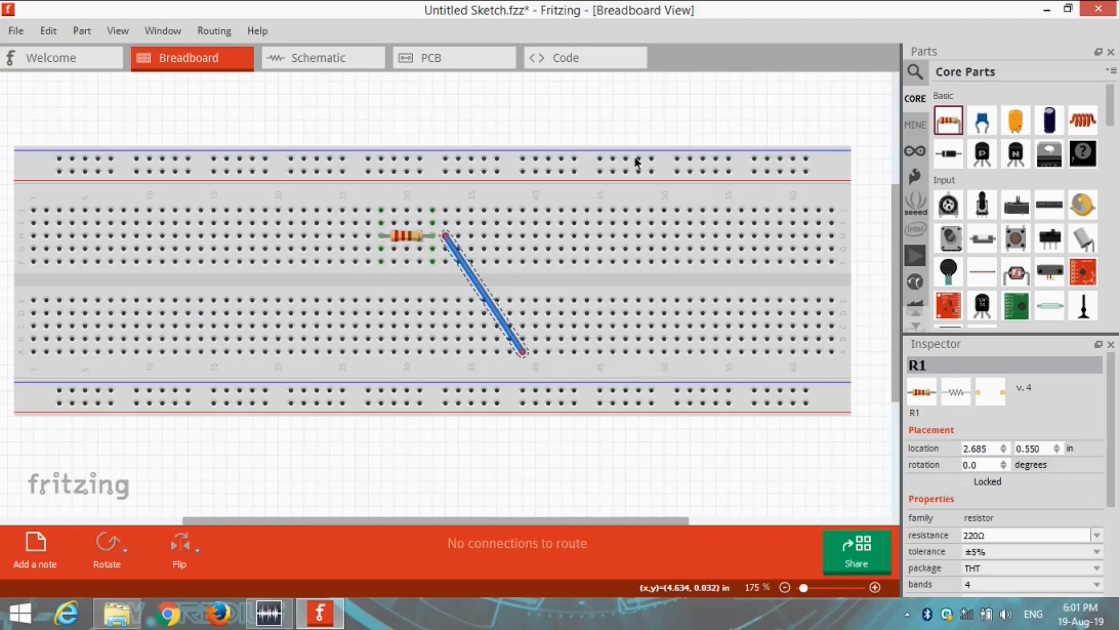
Look at the sketch's Schematic, PCB and Code views, and return to the Breadboard view
{"action": "left_click", "coordinate": [295, 61]}
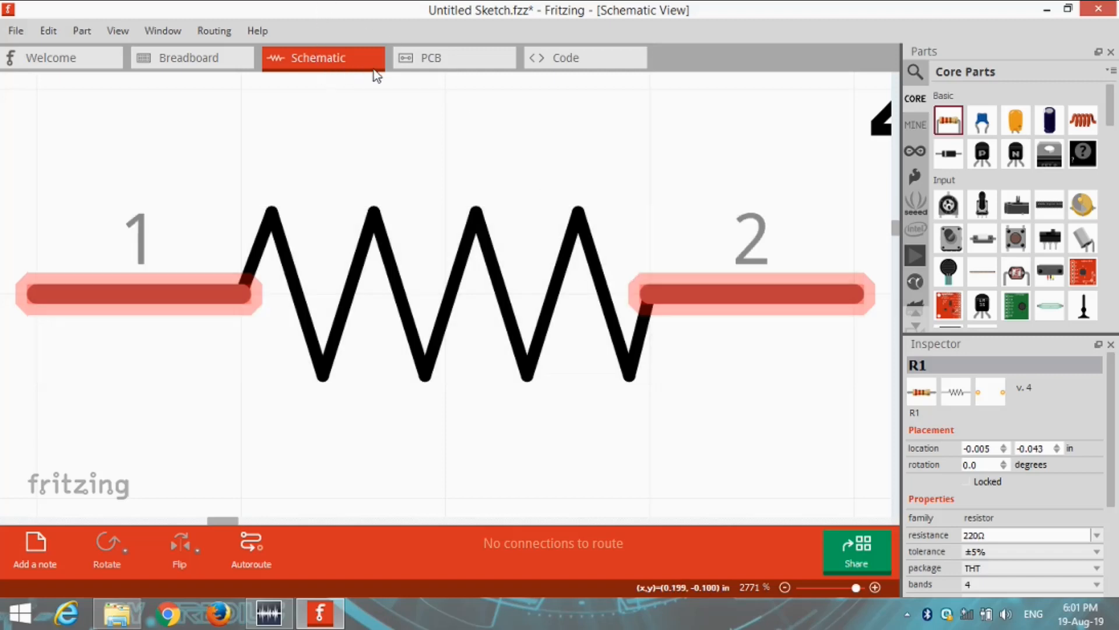
{"action": "left_click", "coordinate": [450, 62]}
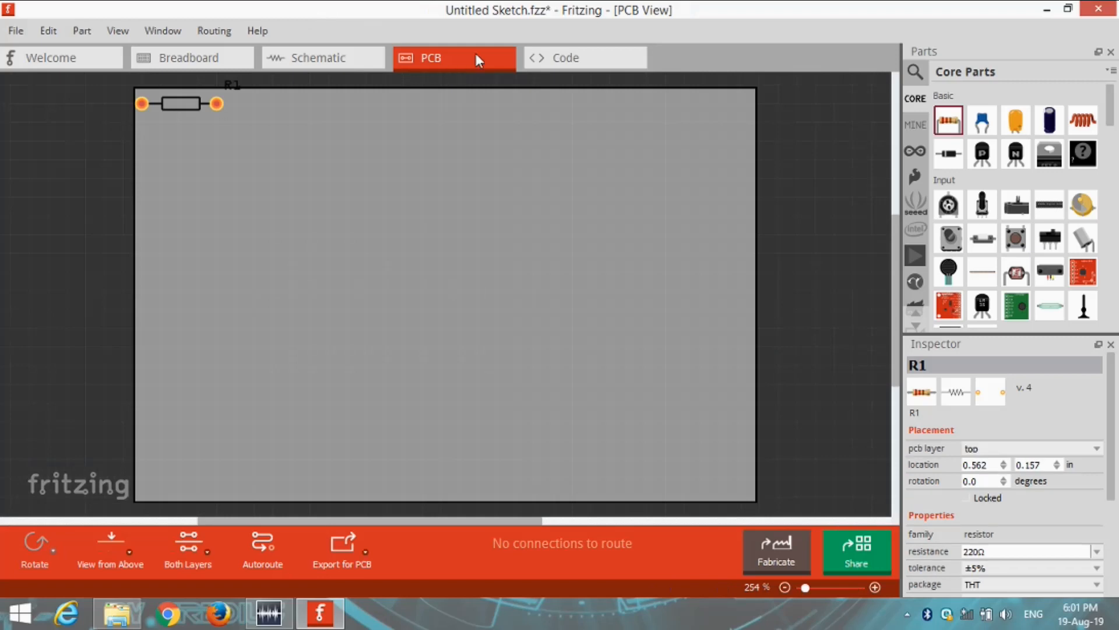
{"action": "left_click", "coordinate": [564, 65]}
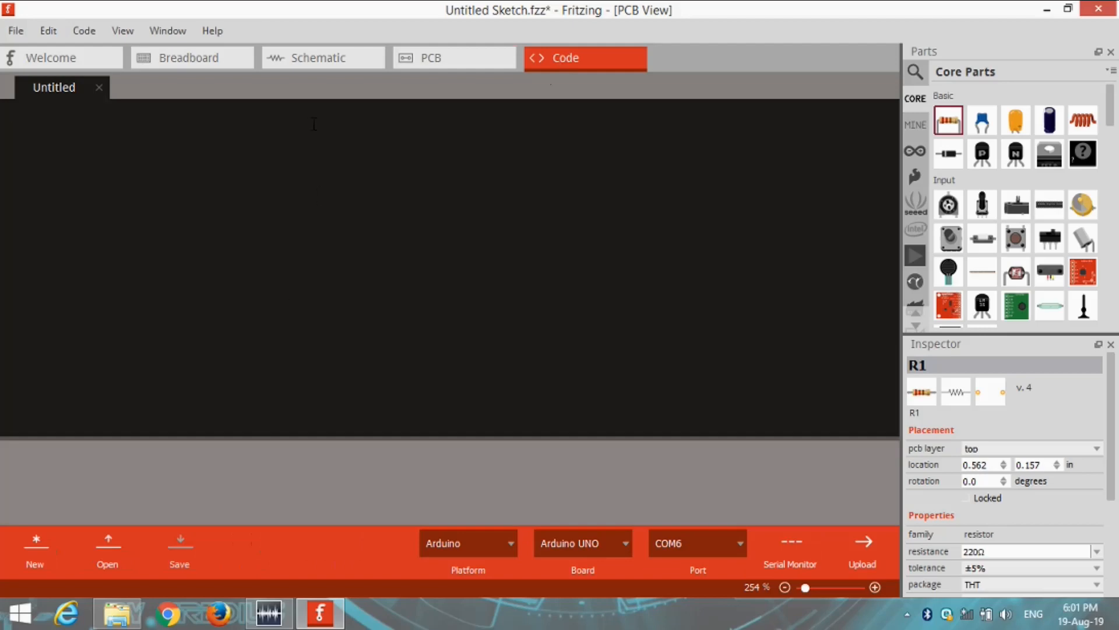
{"action": "left_click", "coordinate": [232, 61]}
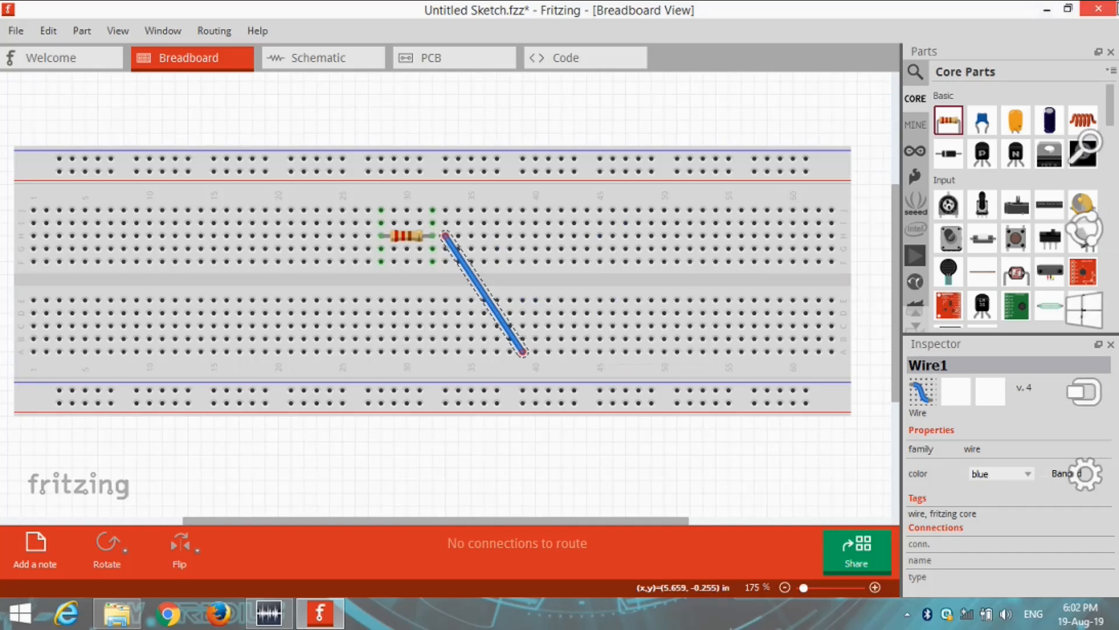
Close Fritzing without saving the untitled sketch, and close the extracted Fritzing folder's window
{"action": "left_click", "coordinate": [1116, 4]}
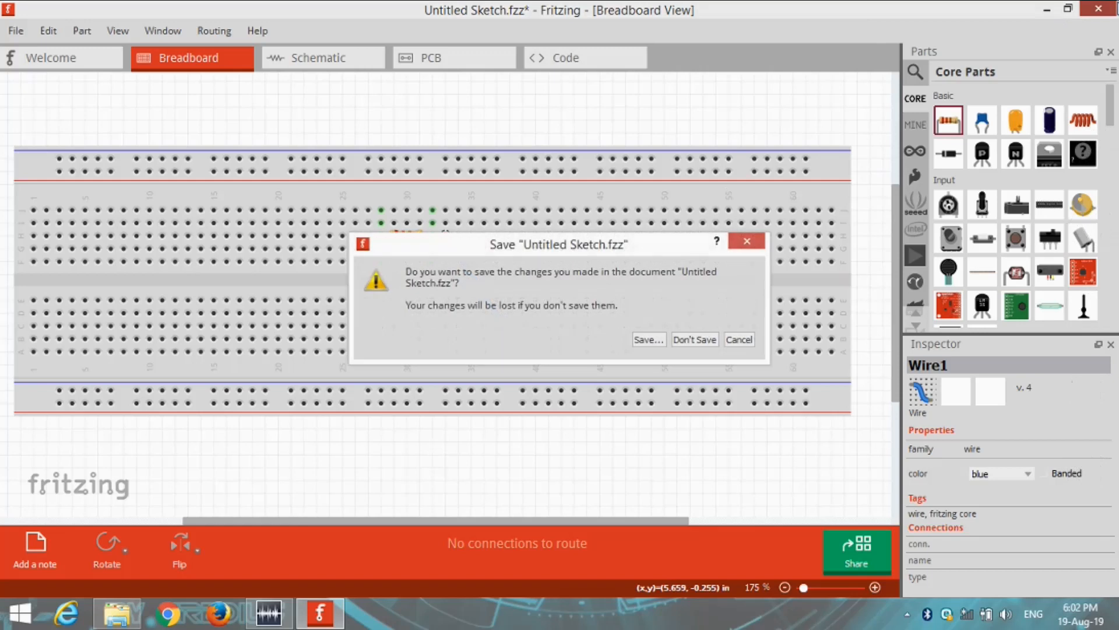
{"action": "left_click", "coordinate": [758, 240]}
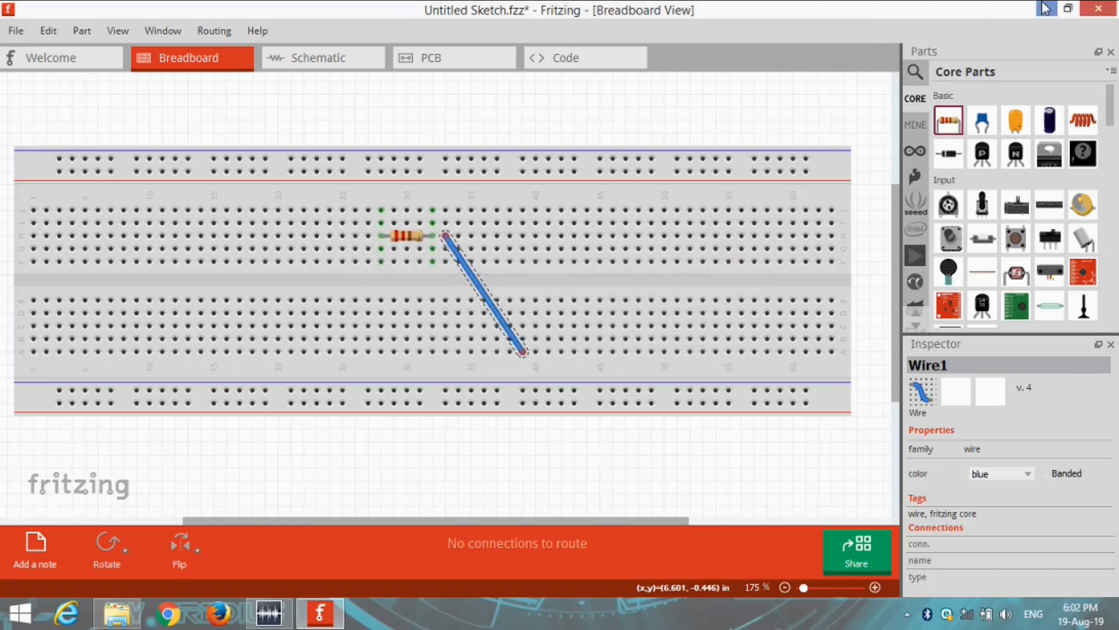
{"action": "left_click", "coordinate": [1098, 9]}
{"action": "left_click", "coordinate": [703, 342]}
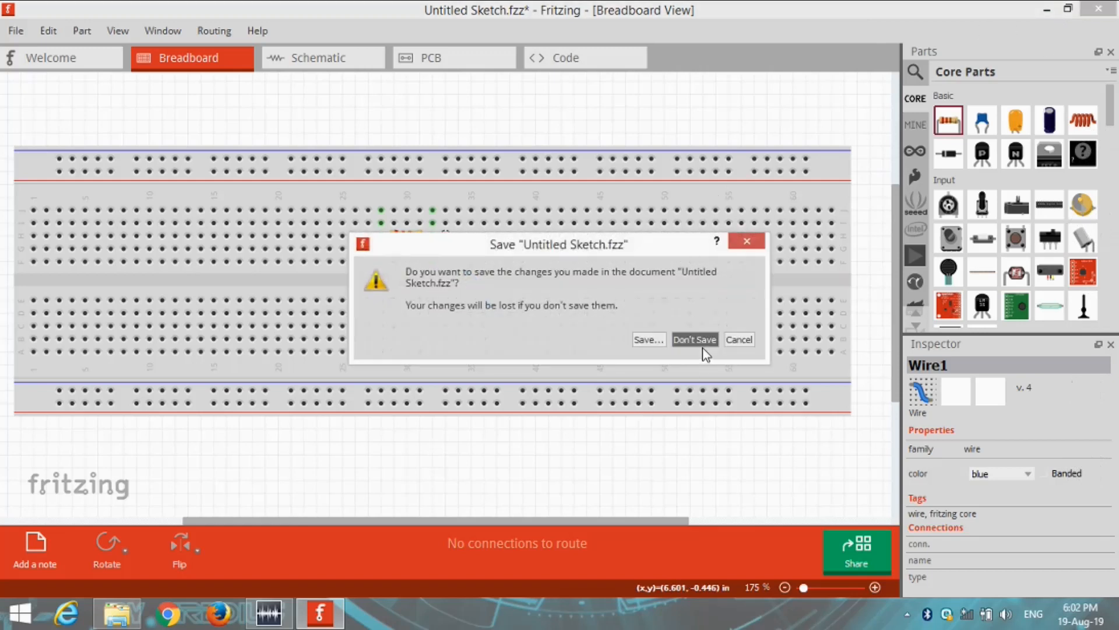
{"action": "left_click", "coordinate": [1099, 8]}
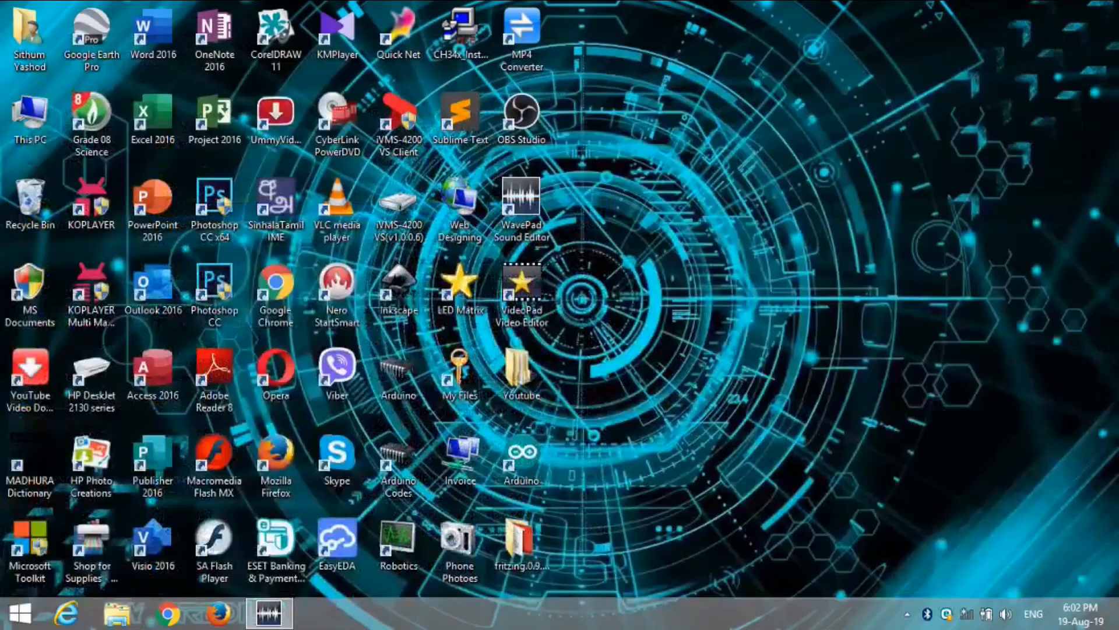